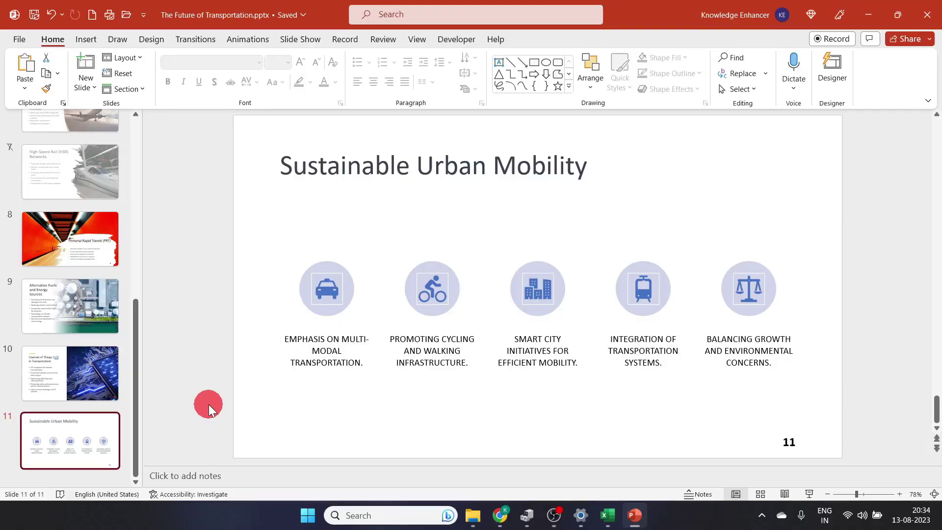
- Add a new Title and Content slide titled 'Equations in Powerpoint'
left_click(84, 89)
left_click(161, 140)
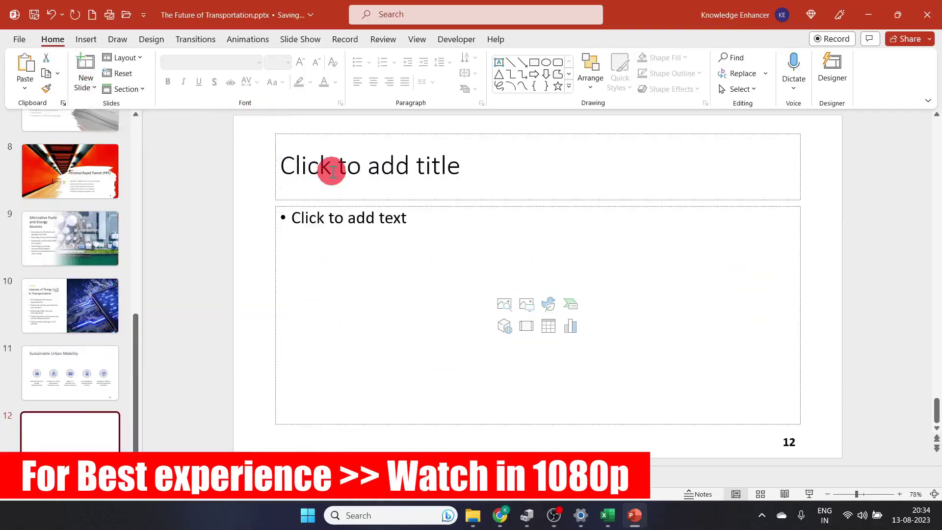
left_click(331, 171)
type("Eq")
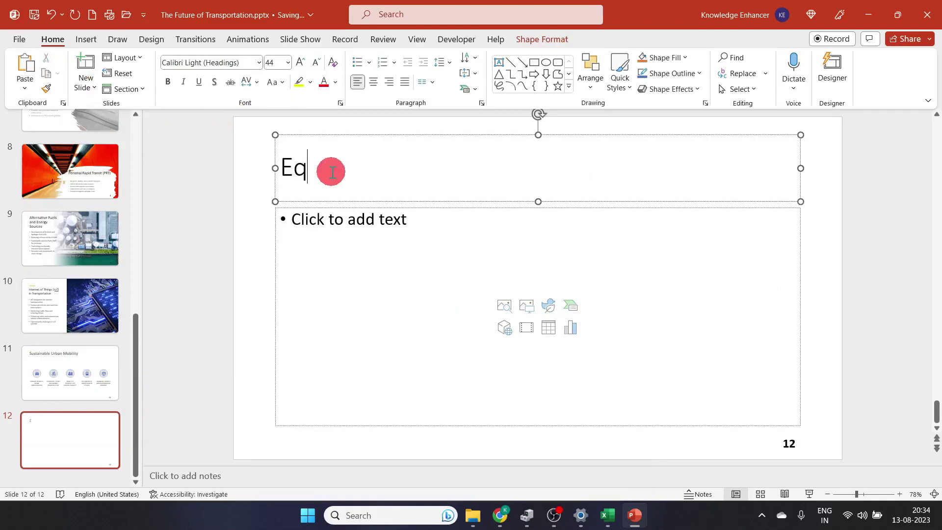
type("uations in")
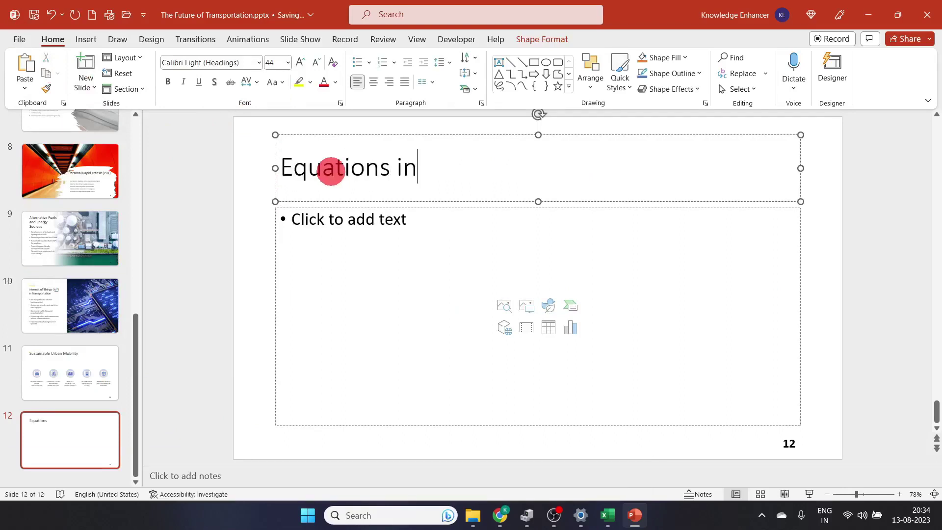
type(" Powerp")
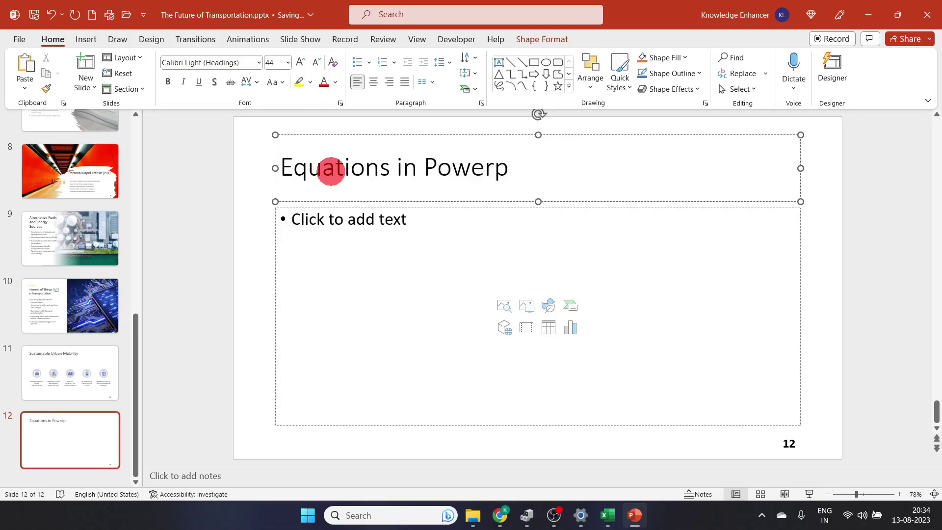
type("oint")
- Add the bullet 'Below is the first math equation for this slide' and insert an empty equation beneath it with Alt+=
left_click(321, 217)
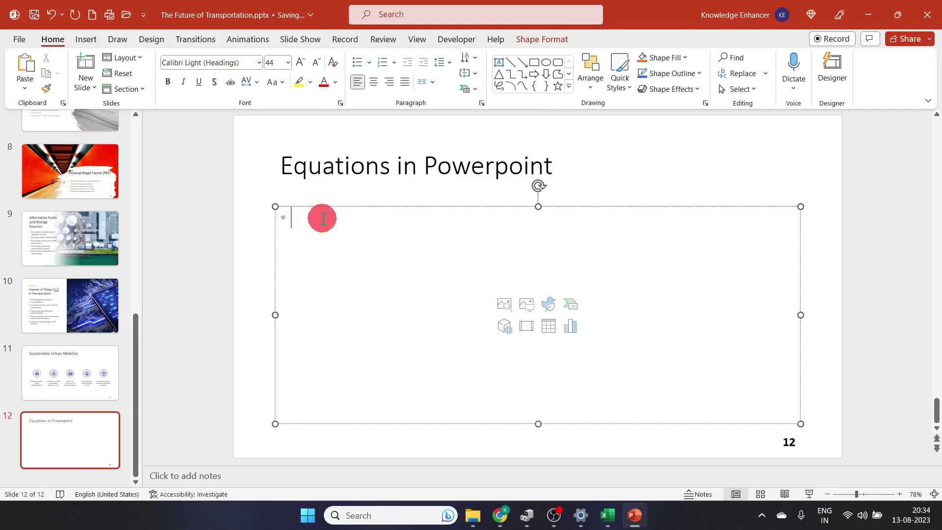
type("B")
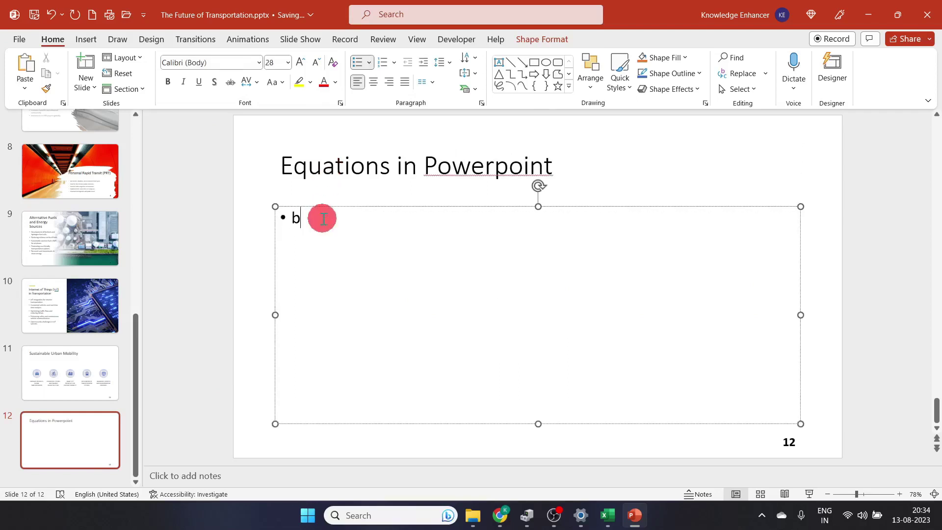
type("elow is the fi")
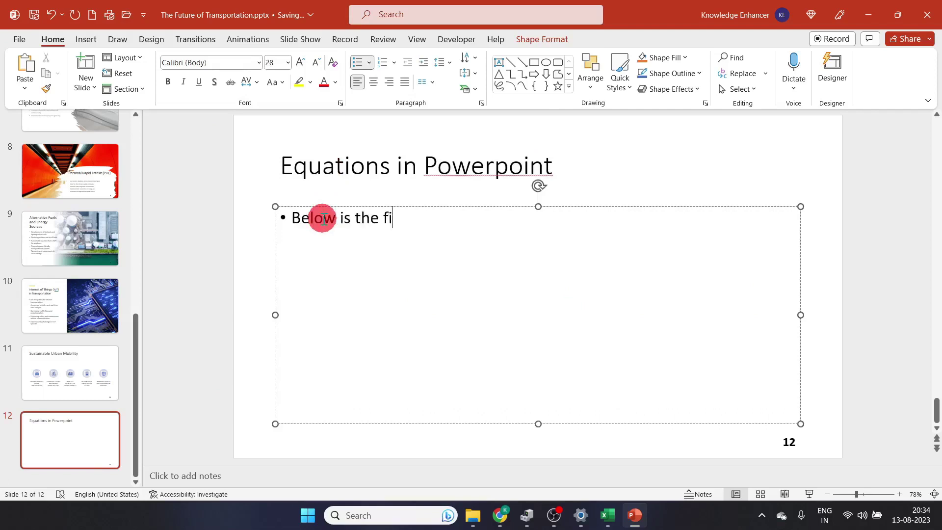
type("rst math ")
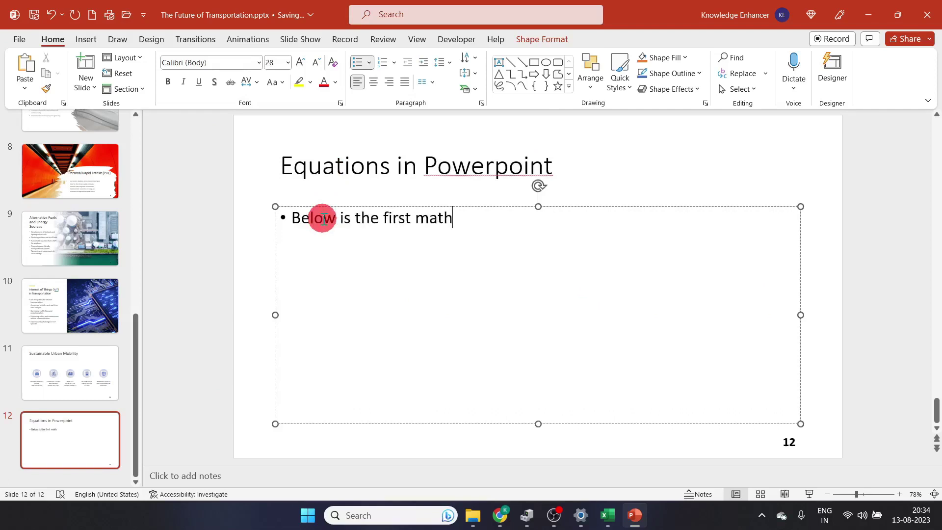
type("equation f")
type("or this slide")
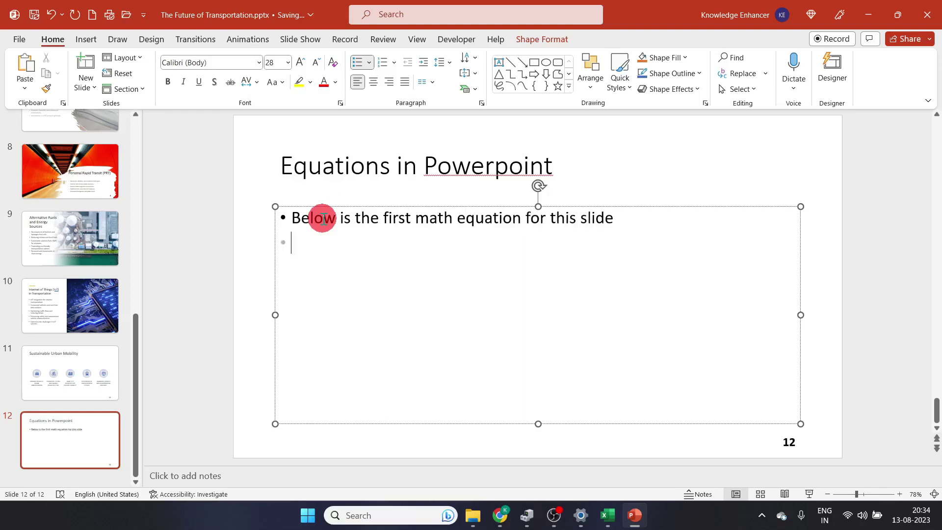
key("alt+equal")
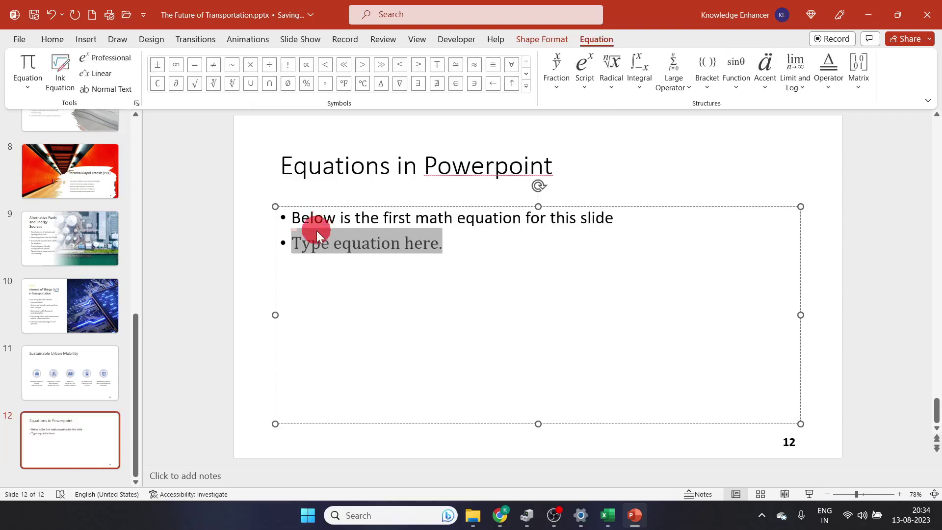
- Undo the empty equation, then open the Symbol dialog and cancel it without inserting anything
left_click(316, 240)
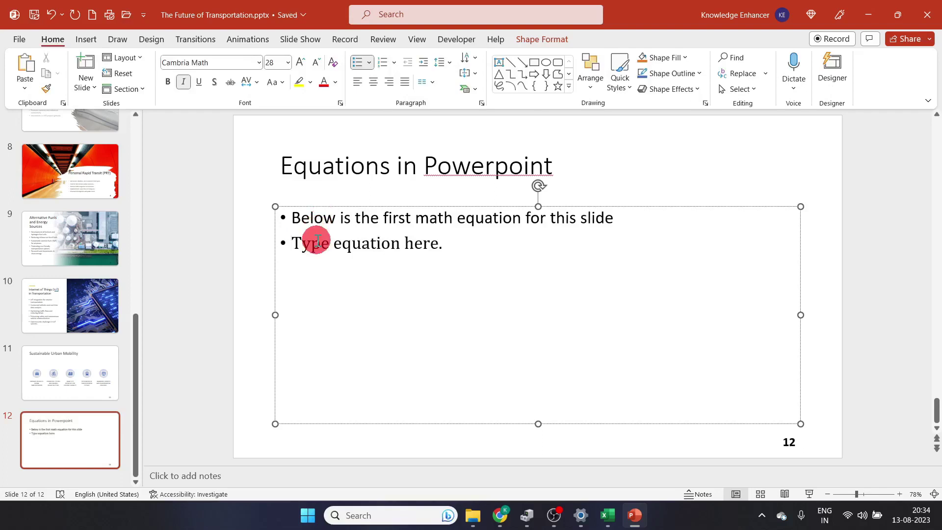
key("ctrl+z")
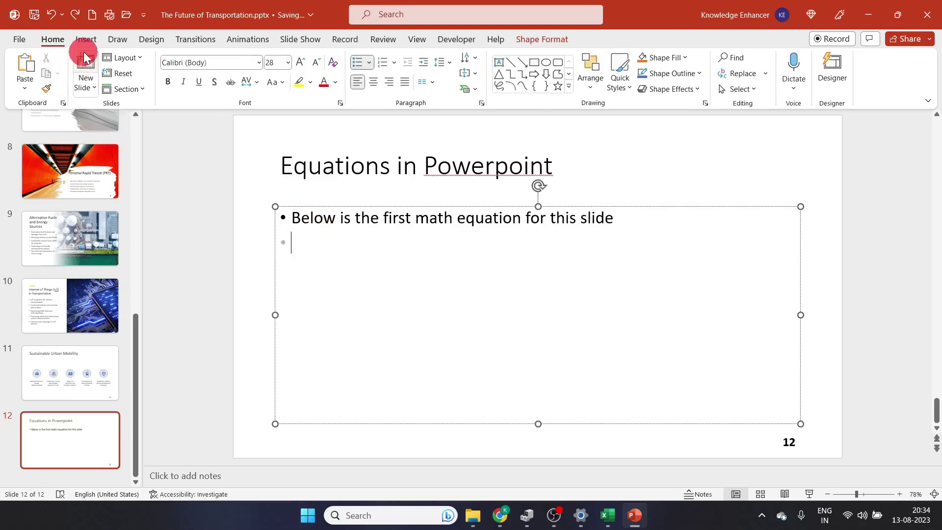
left_click(85, 39)
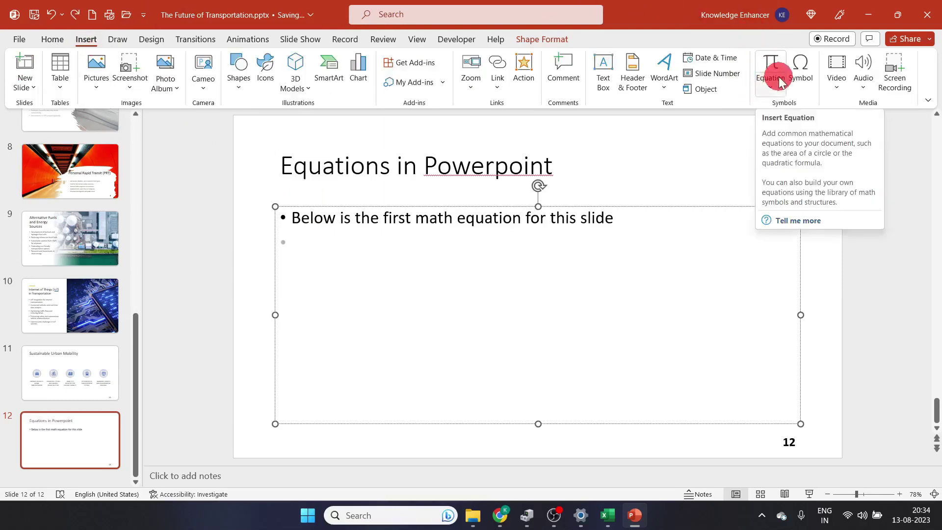
left_click(803, 66)
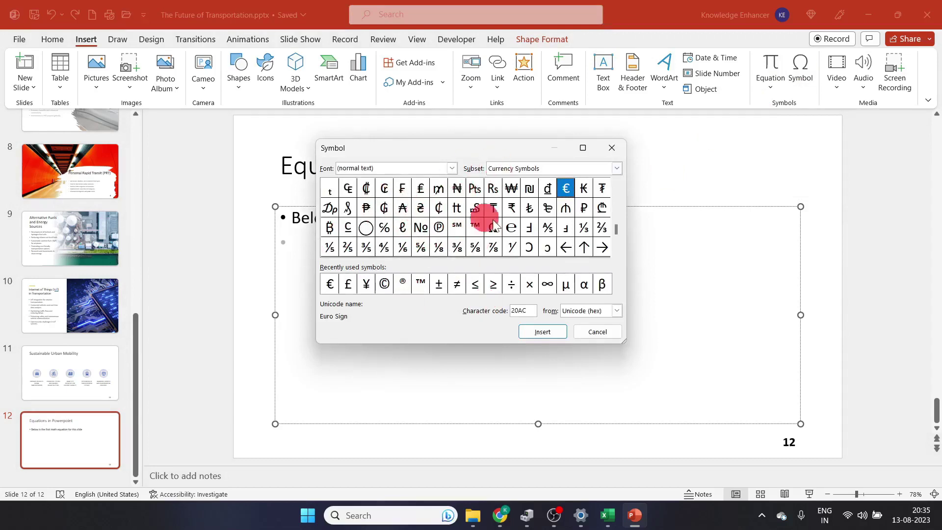
left_click(594, 332)
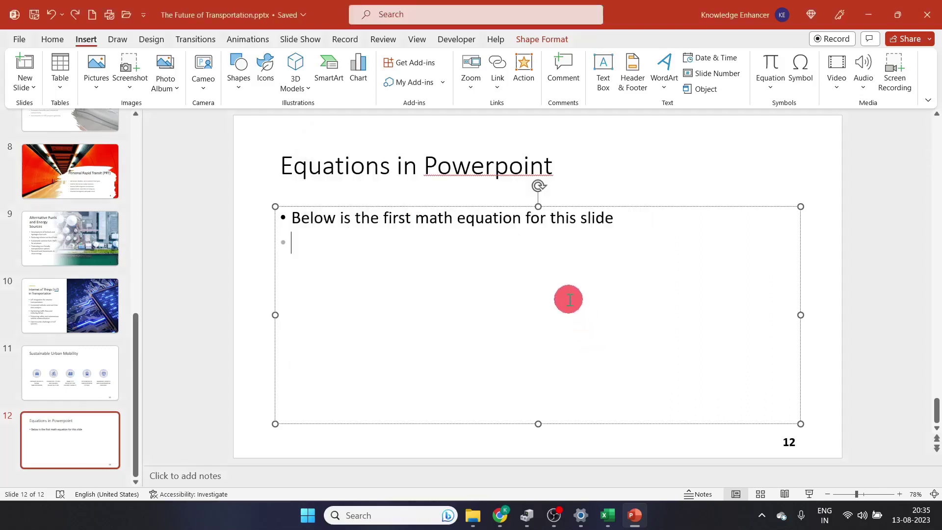
- Insert a new blank equation on the second bullet from the Insert tab's Equation list
left_click(766, 87)
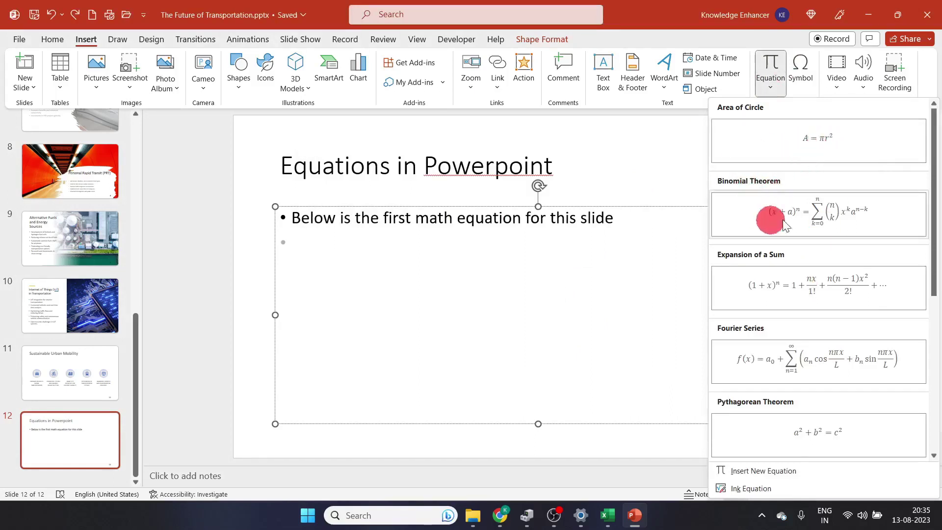
left_click_drag(934, 244, 926, 383)
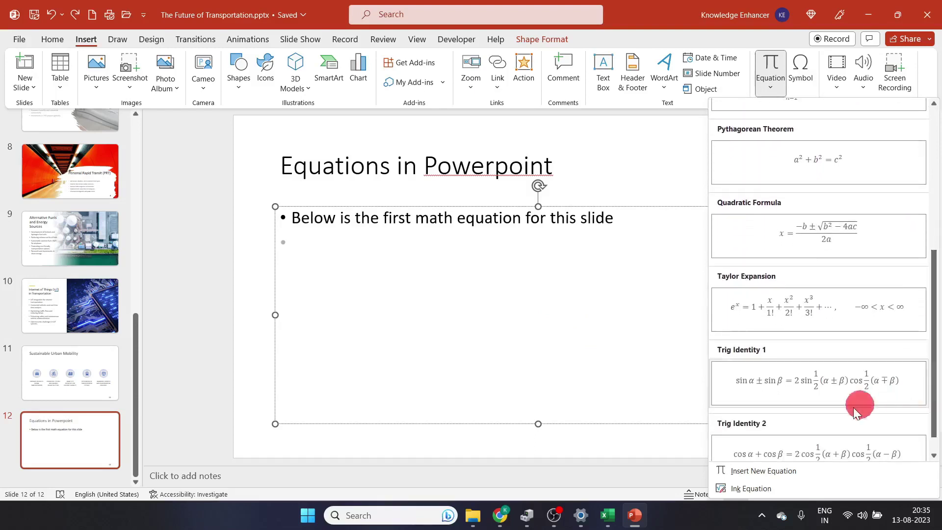
left_click(780, 472)
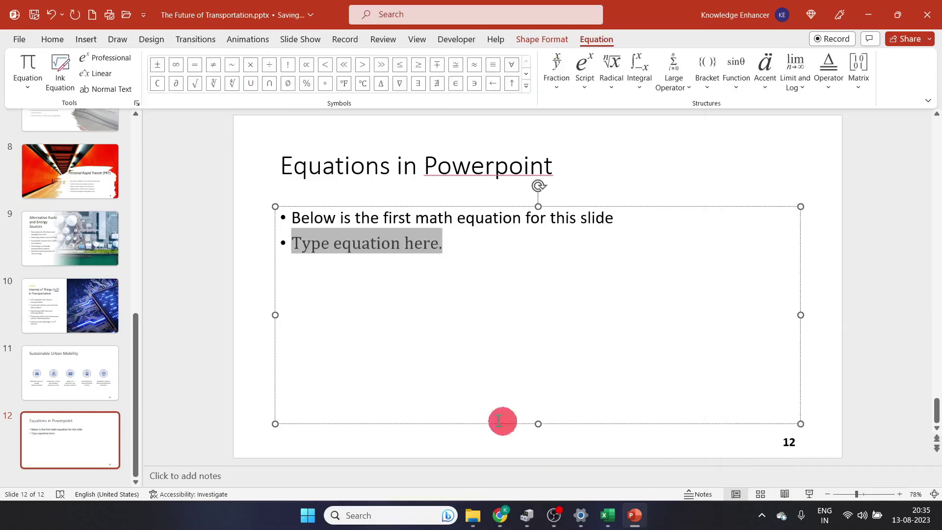
- Select the blank equation and open the built-in equation gallery on the Equation tab
left_click(369, 249)
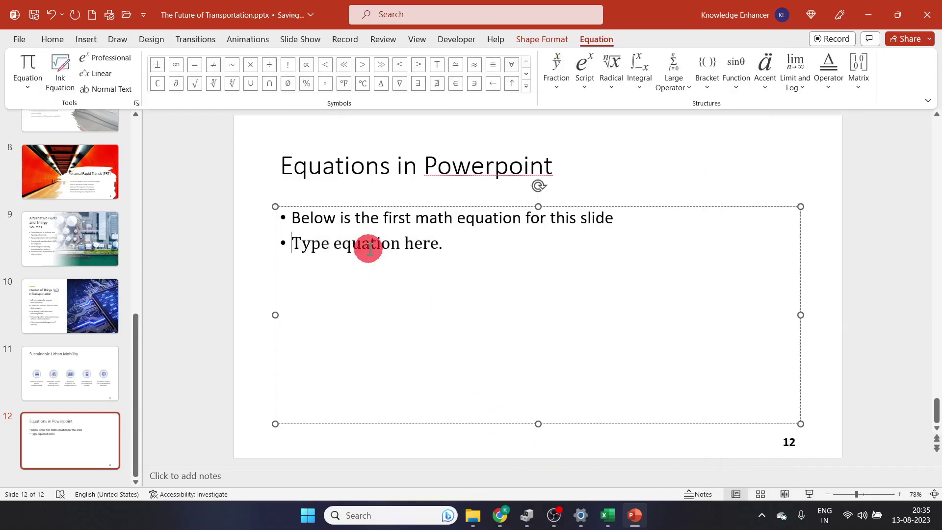
left_click(390, 240)
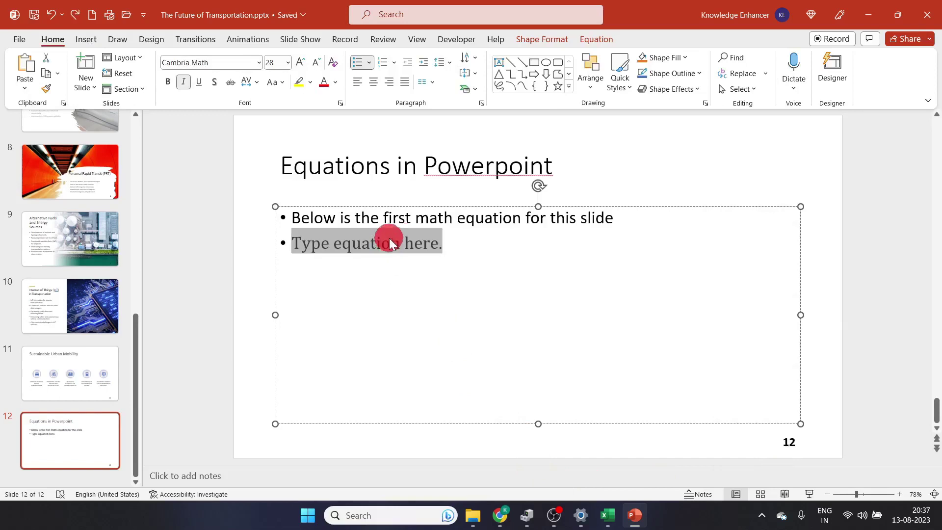
left_click(379, 243)
left_click(379, 244)
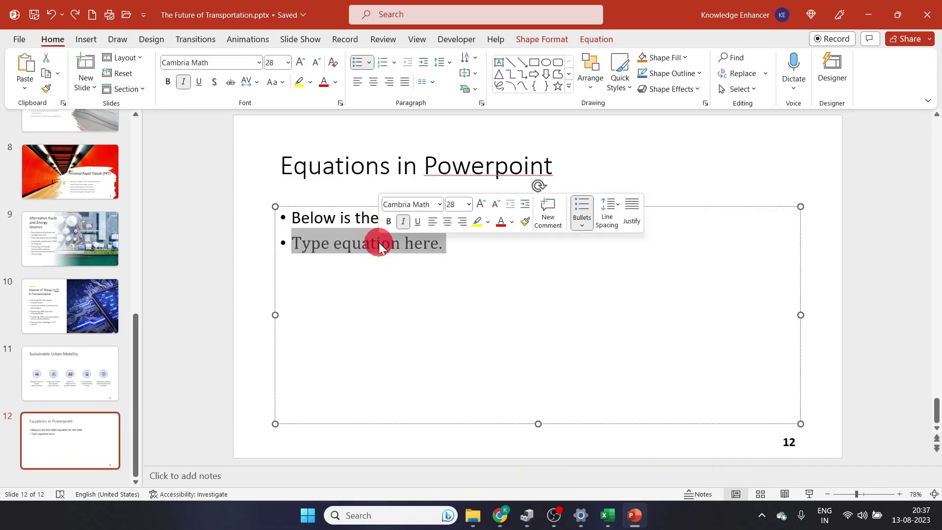
left_click(593, 40)
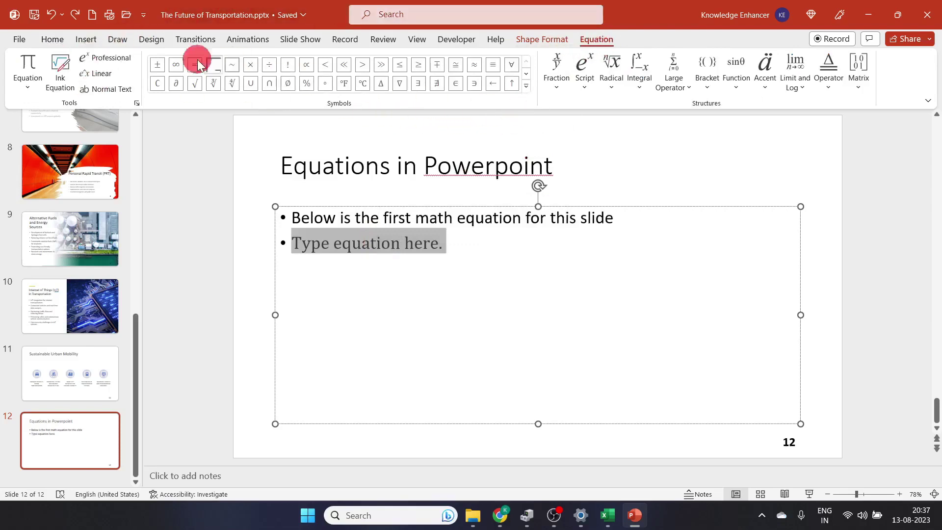
left_click(29, 88)
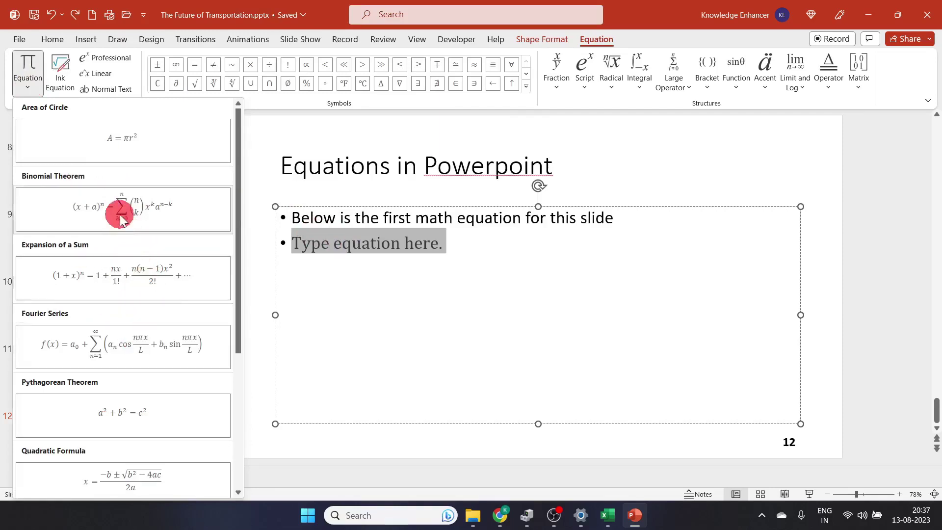
- Insert the Expansion of a Sum equation, then undo it
left_click(108, 275)
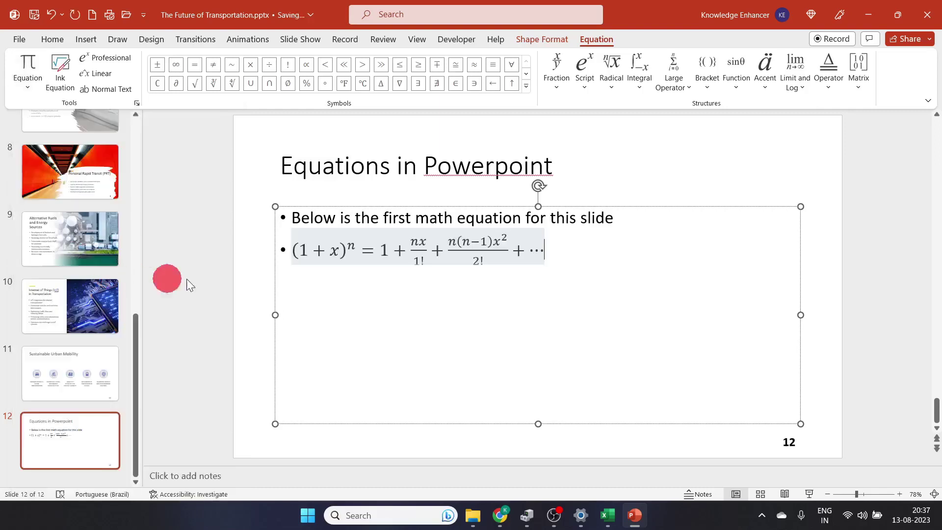
left_click(408, 251)
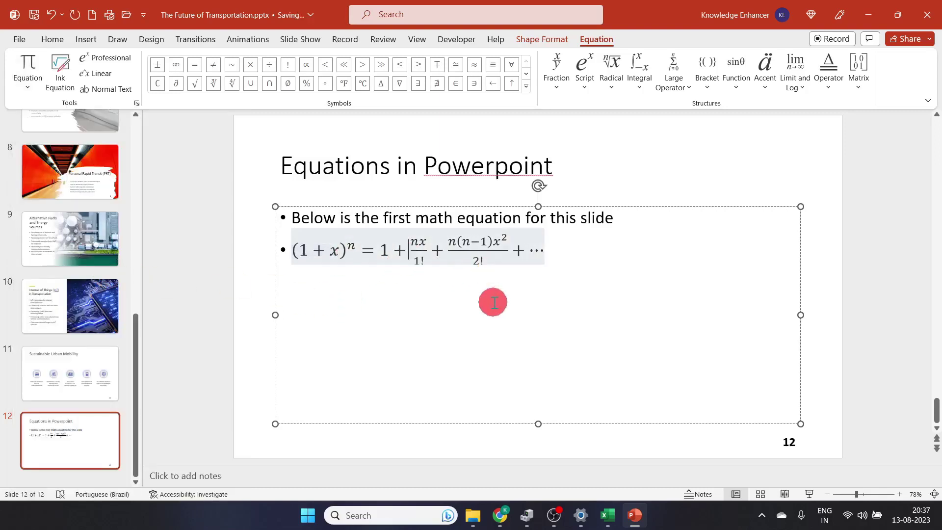
key("ctrl+z")
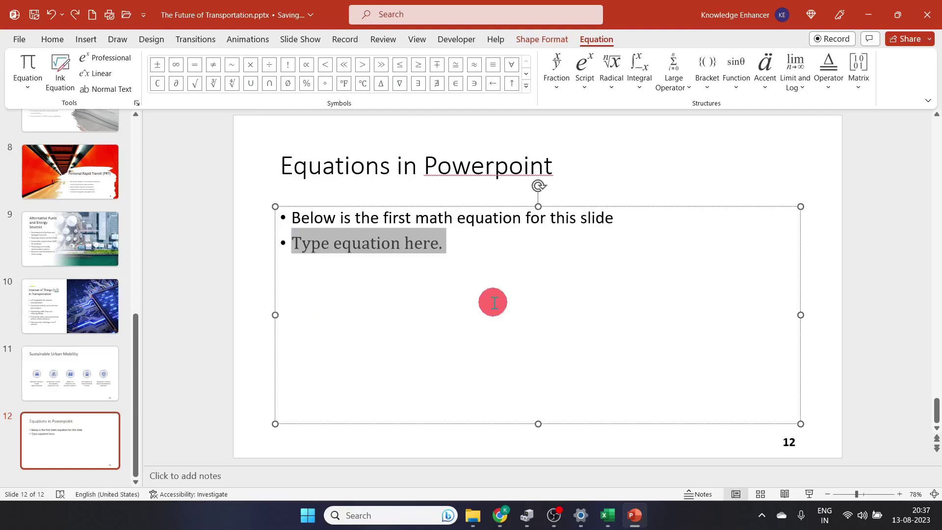
- Close the equation gallery without choosing one and open Ink Equation for the blank equation
left_click(28, 87)
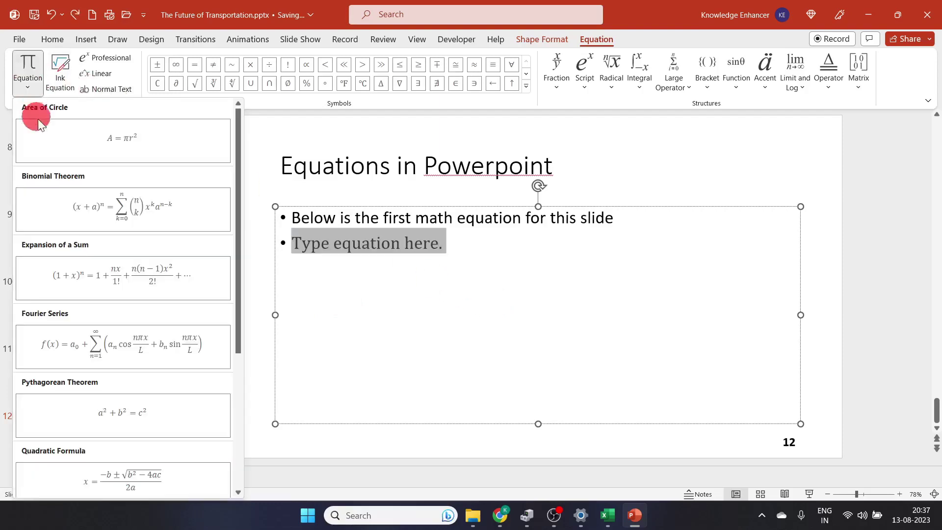
left_click_drag(241, 255, 230, 373)
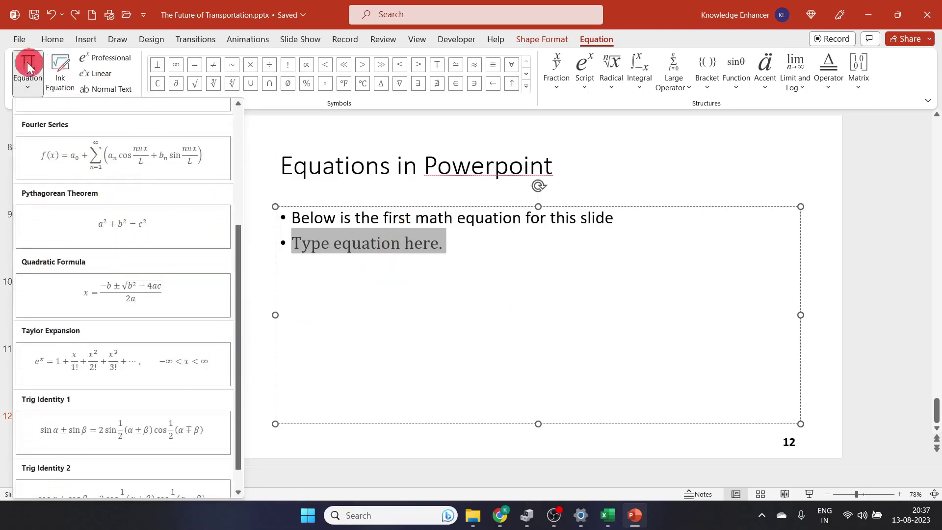
left_click(428, 263)
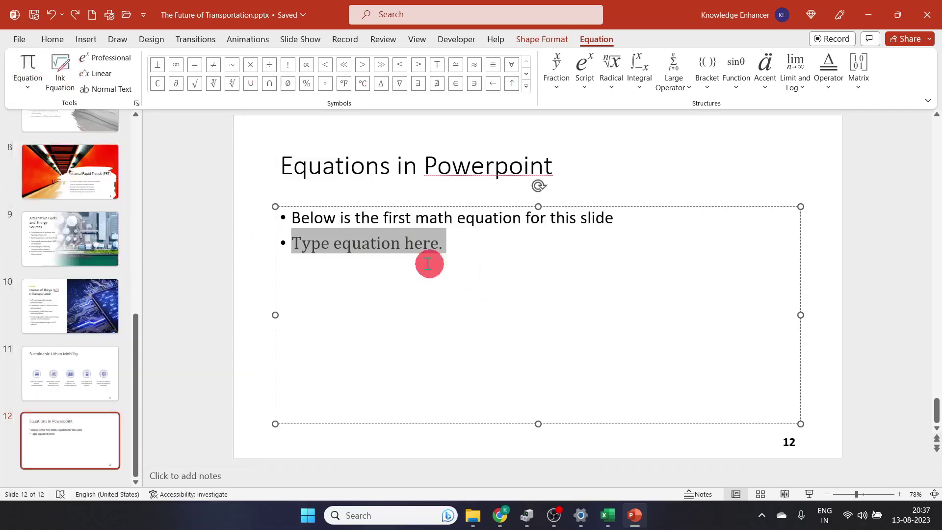
left_click(400, 244)
left_click(294, 243)
left_click(395, 245)
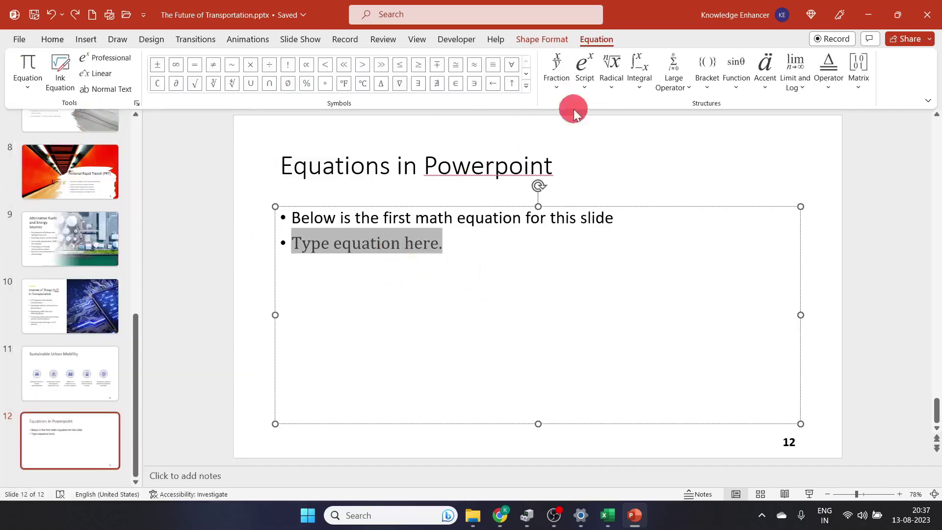
left_click(72, 64)
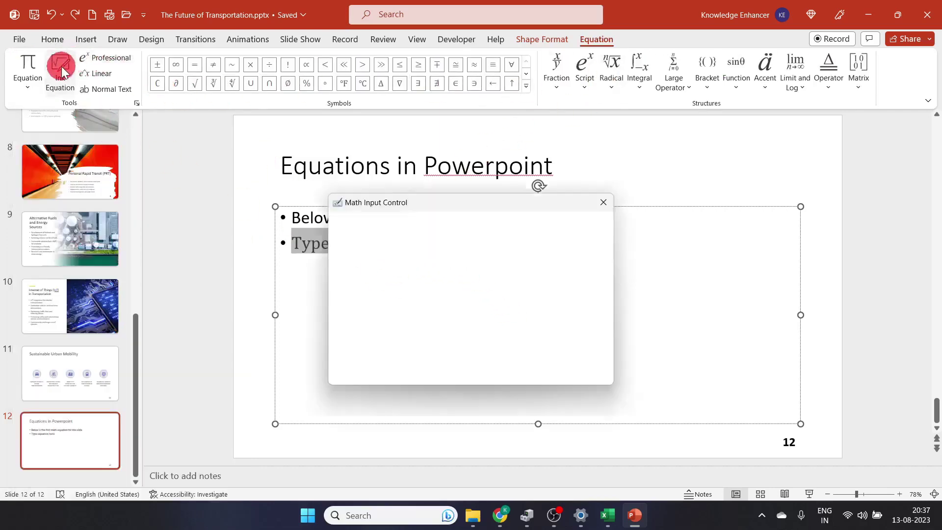
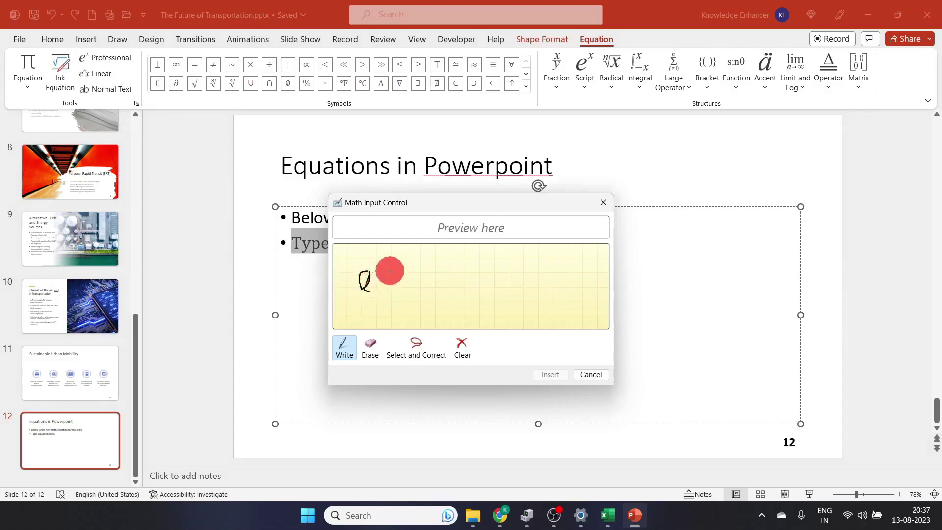
- Handwrite a + b = c in Ink Equation, rewriting it after a misread, and insert it
mouse_move(389, 270)
left_mouse_down()
mouse_move(381, 295)
mouse_move(408, 268)
mouse_move(398, 293)
left_mouse_up()
left_click(461, 349)
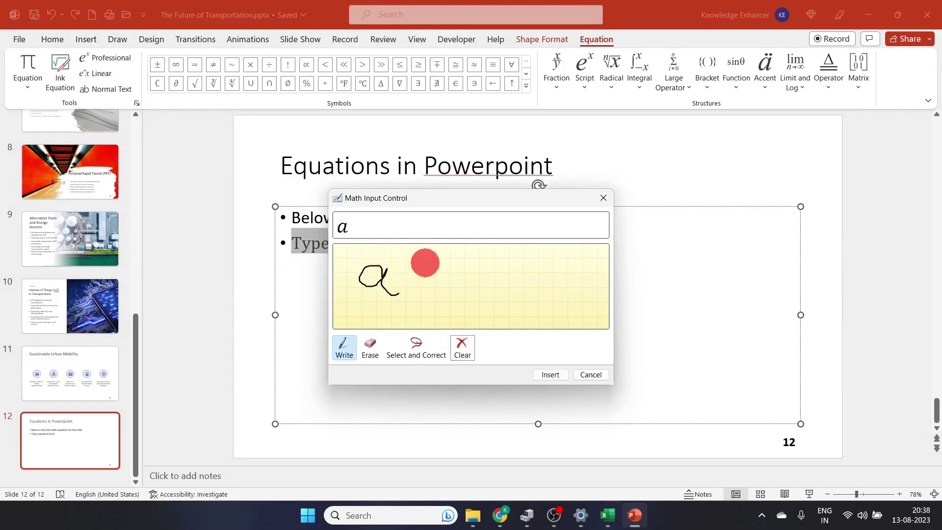
mouse_move(424, 264)
left_mouse_down()
mouse_move(419, 294)
mouse_move(437, 276)
mouse_move(452, 281)
mouse_move(505, 263)
mouse_move(542, 287)
left_mouse_up()
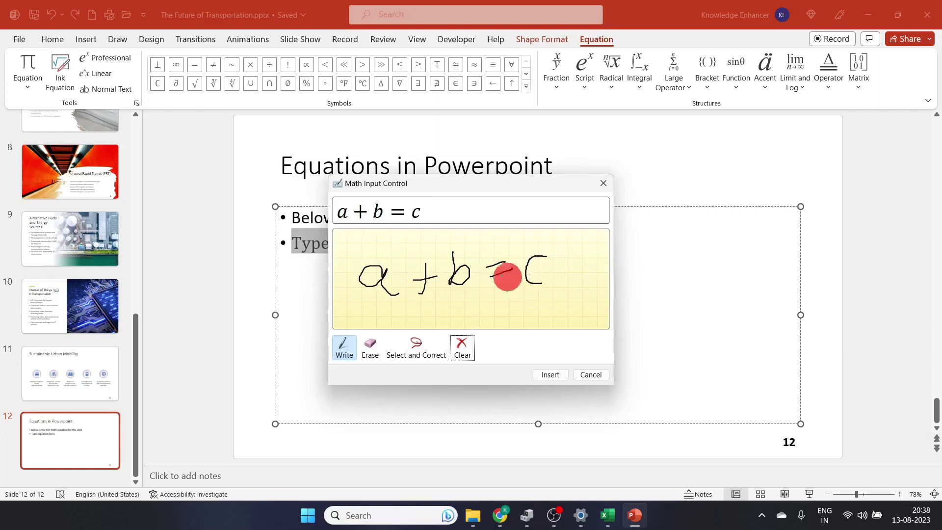
left_click(549, 376)
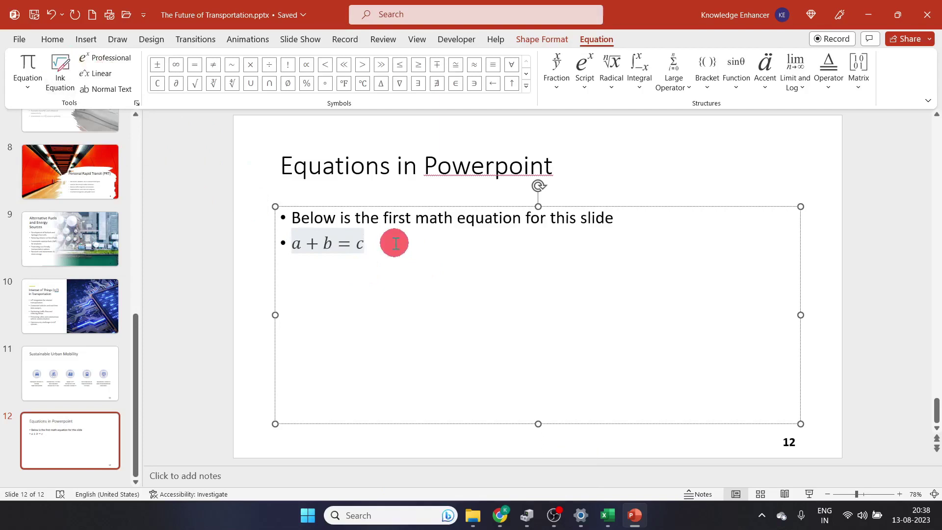
- Start a new bullet below a + b = c holding an empty equation
key("ctrl+z")
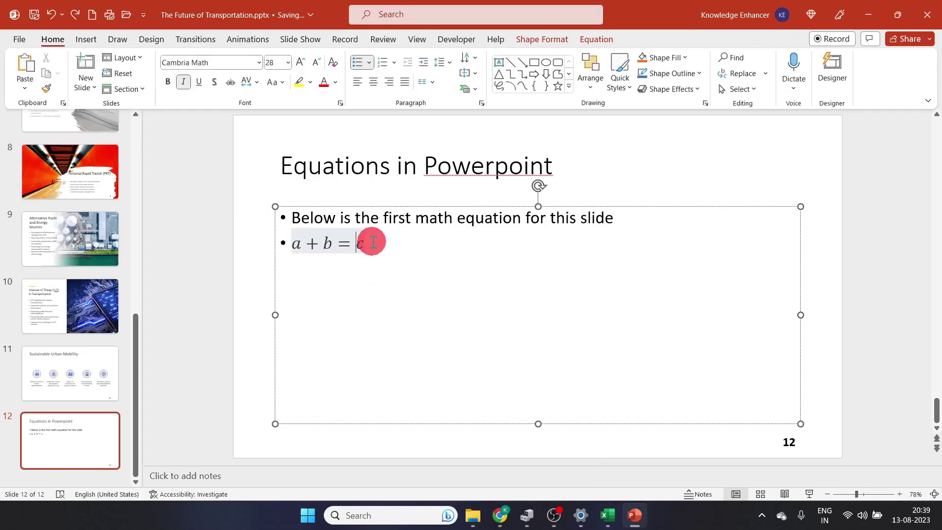
left_click(373, 241)
key("Return")
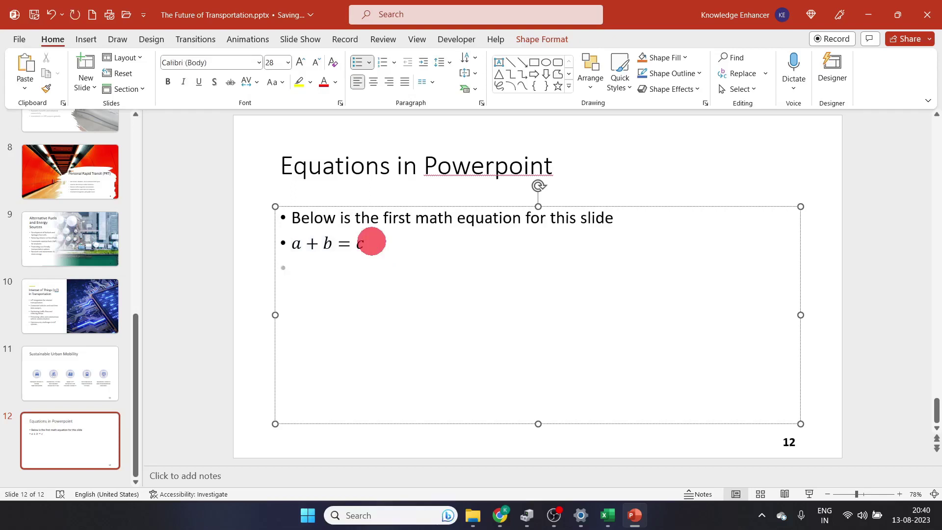
key("alt+equal")
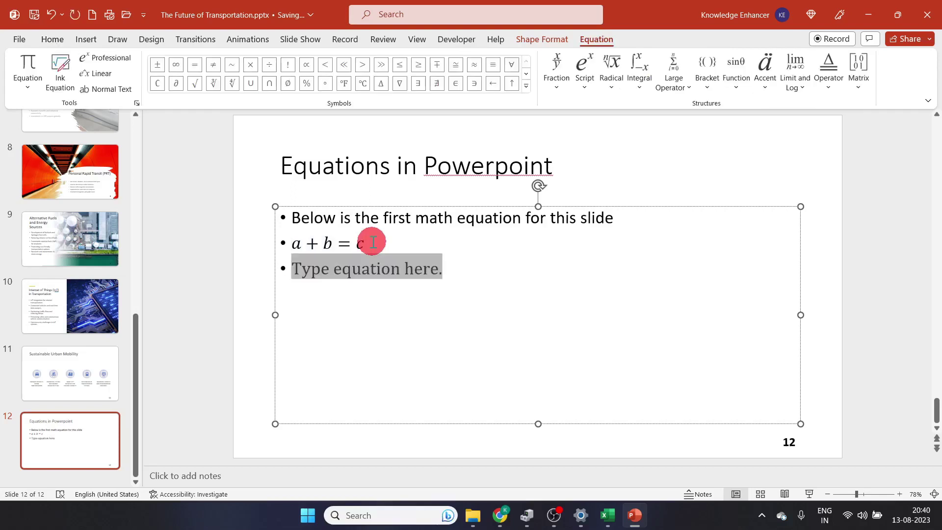
left_click(363, 268)
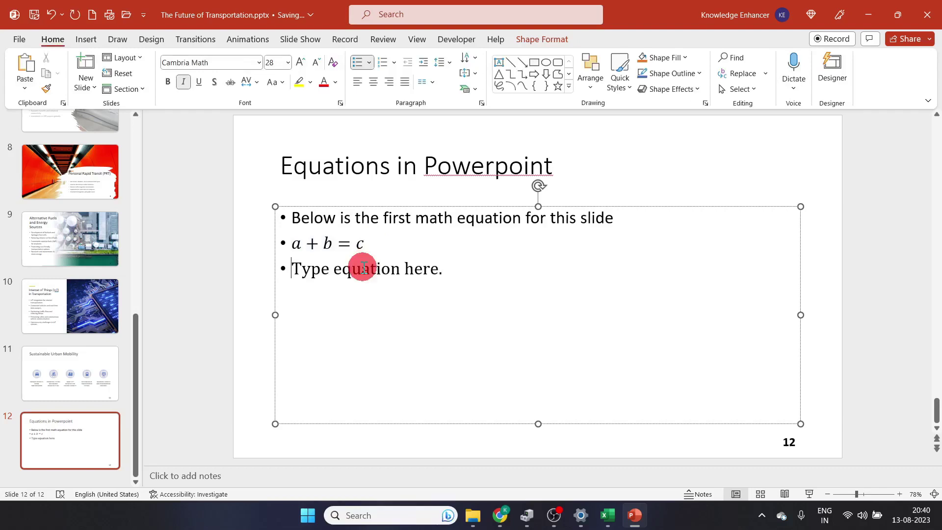
left_click(368, 271)
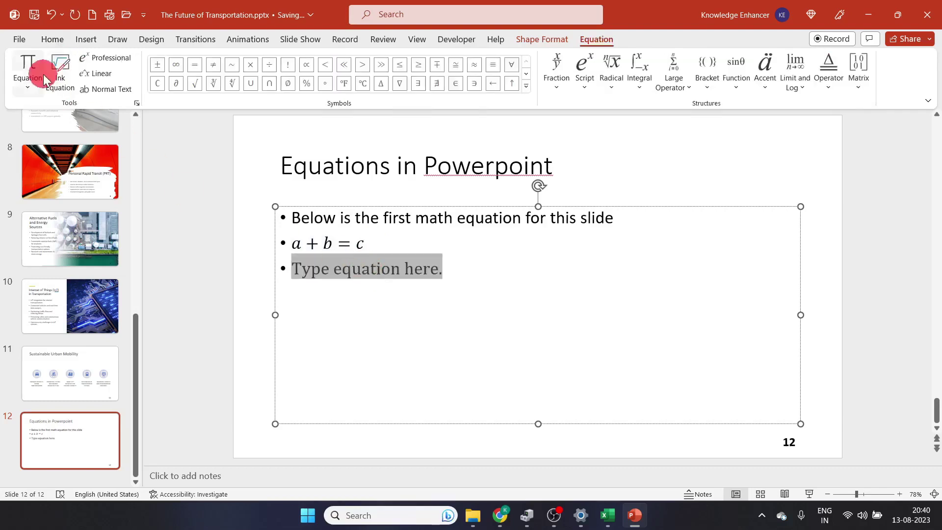
- Insert the built-in Area of Circle formula A = πr² from the equation gallery
left_click(30, 82)
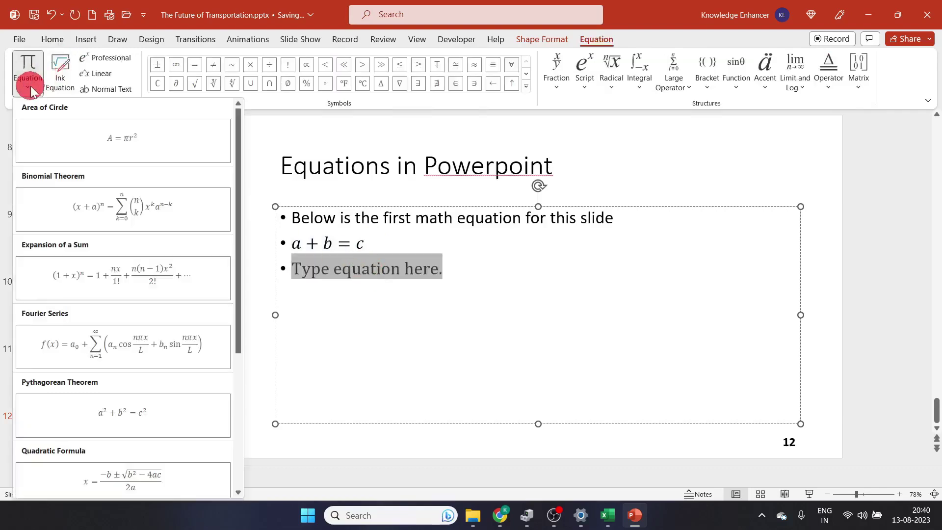
left_click(119, 142)
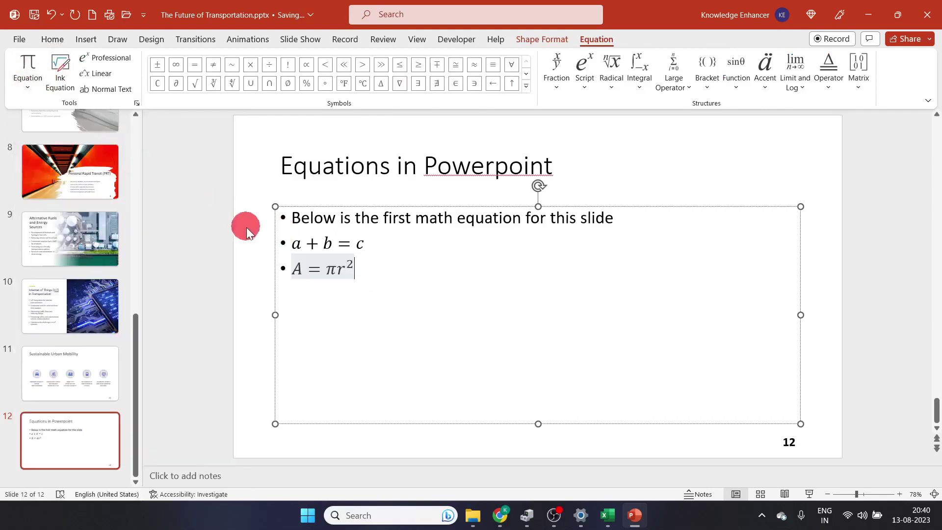
left_click_drag(353, 271, 288, 267)
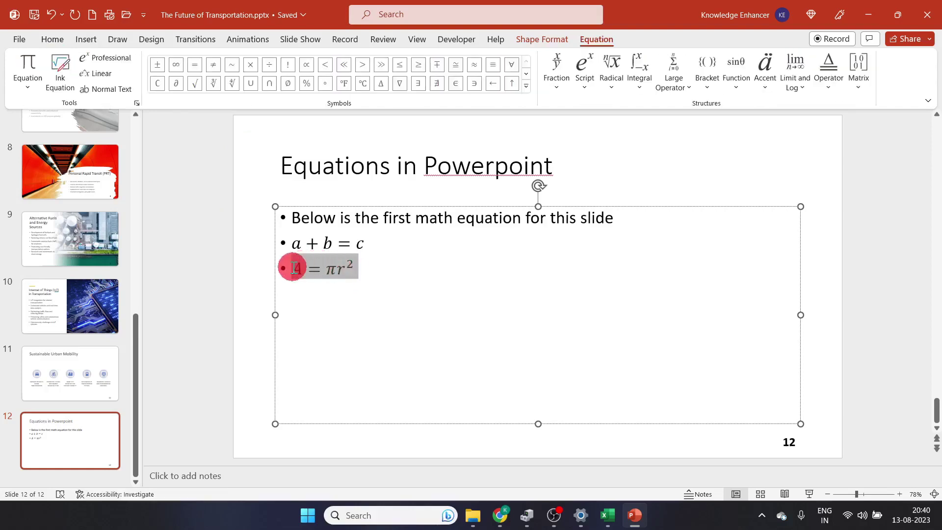
- Try the Linear and Normal Text formats on the formula, then undo them
left_click(91, 75)
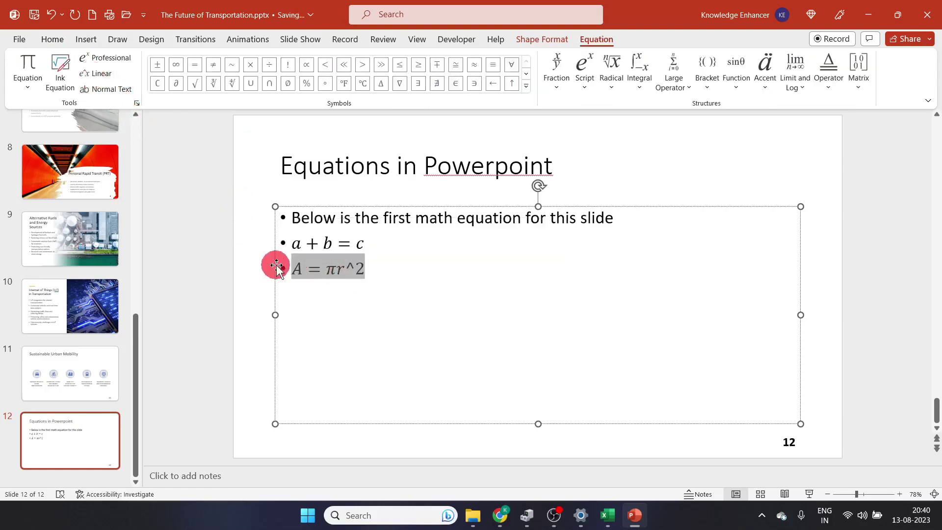
left_click(106, 89)
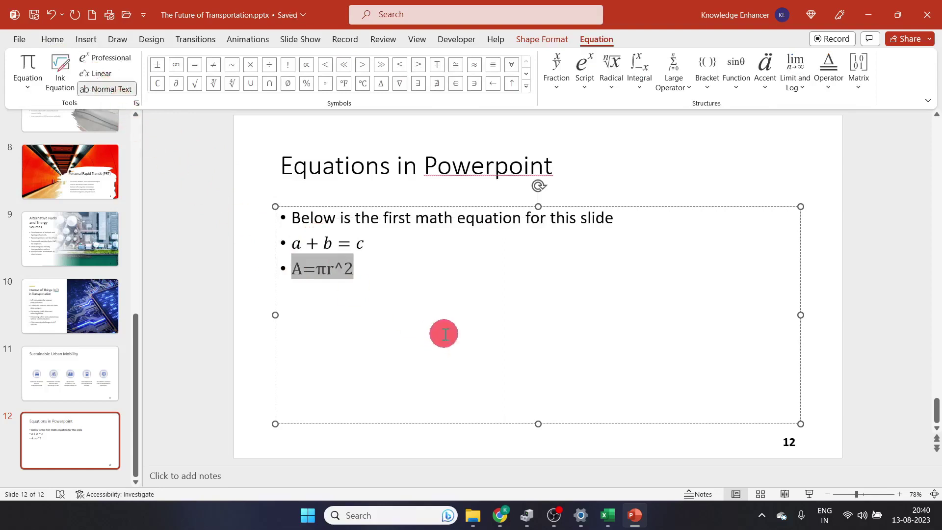
key("ctrl+z")
key("ctrl+z")
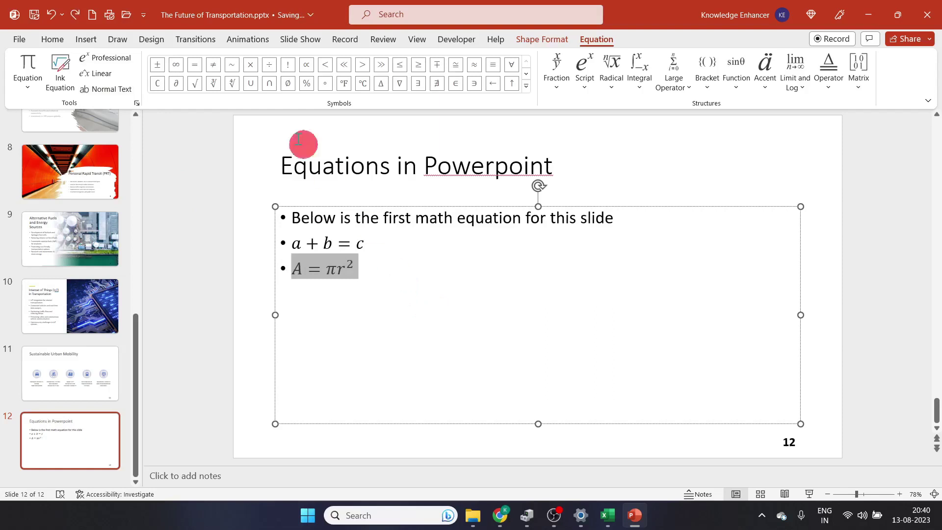
- Append + and the ∞ symbol after r² in the area formula
left_click(351, 269)
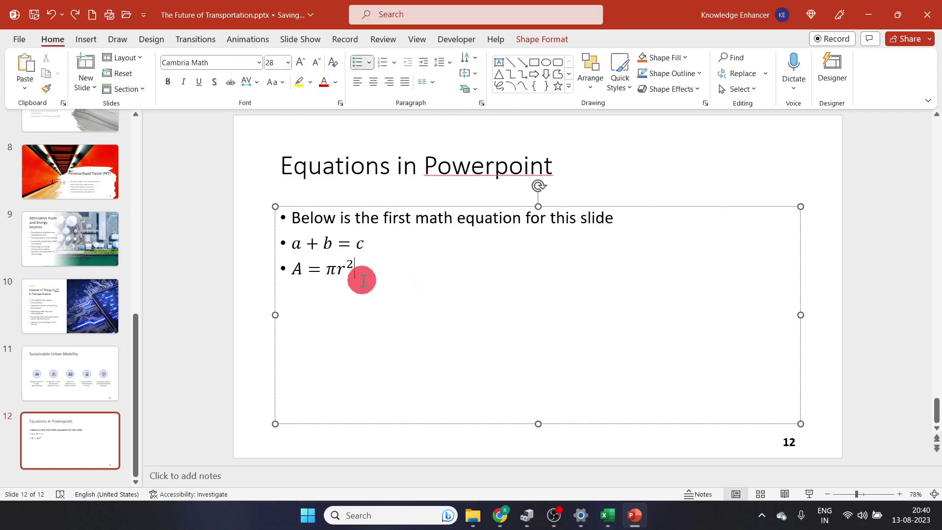
key("Left")
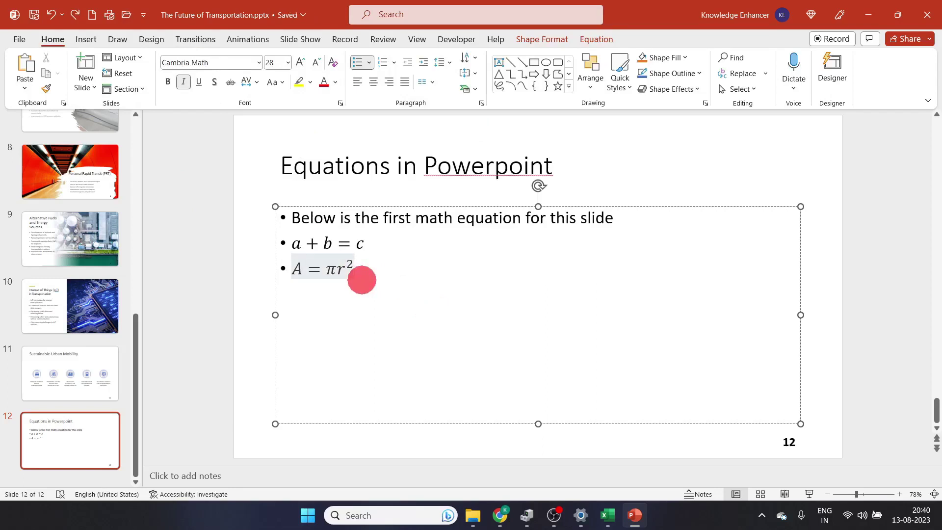
type(" +")
left_click(596, 39)
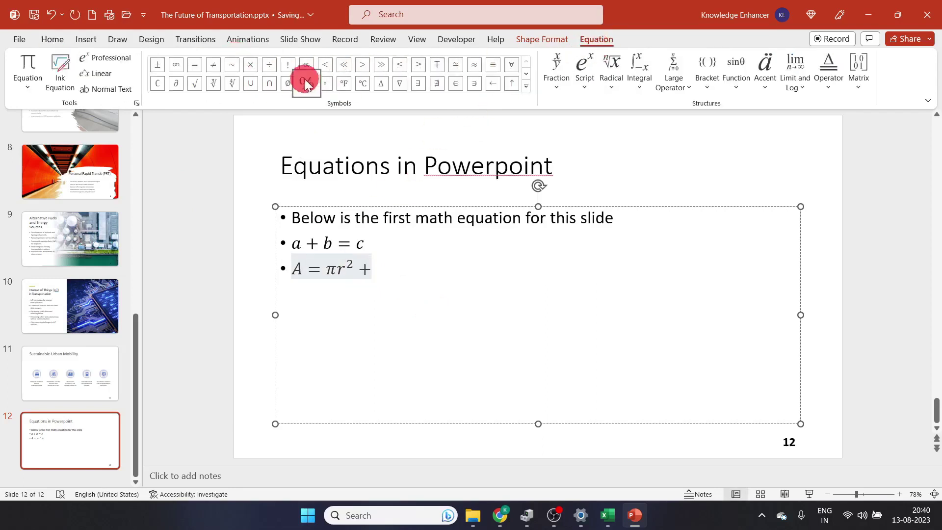
left_click(177, 68)
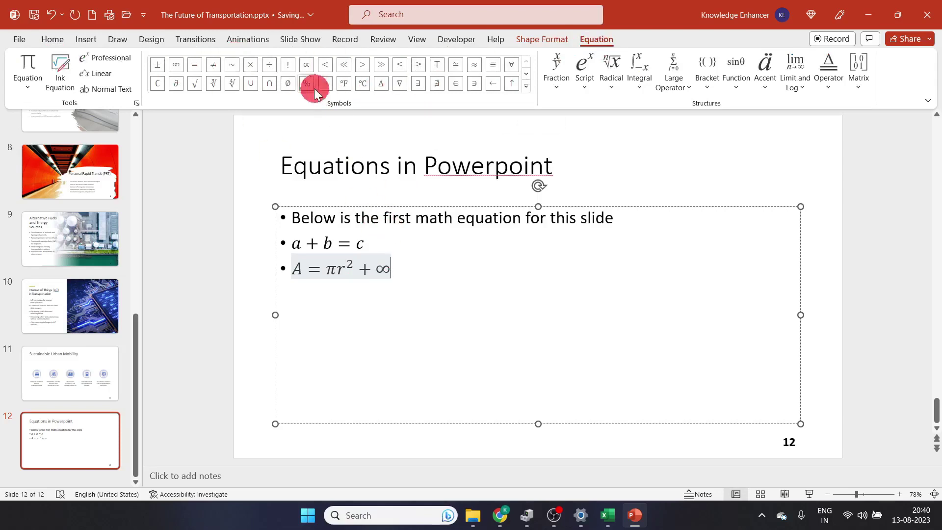
left_click(525, 87)
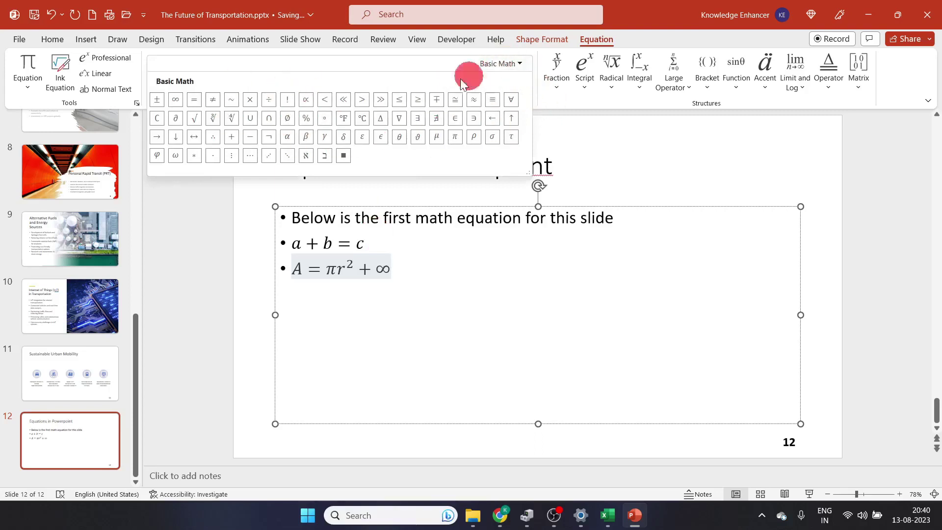
- Browse the Greek Letters and Operators symbol categories
left_click(520, 64)
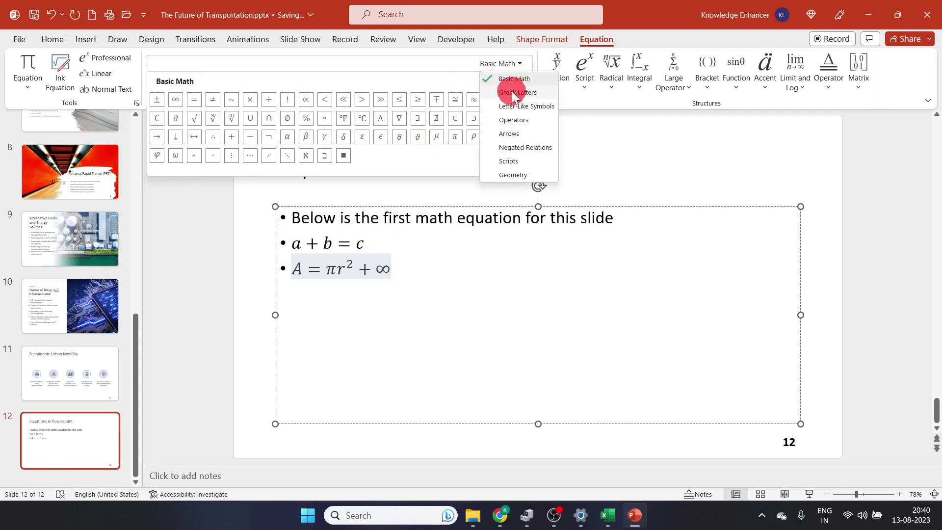
left_click(514, 92)
left_click(519, 63)
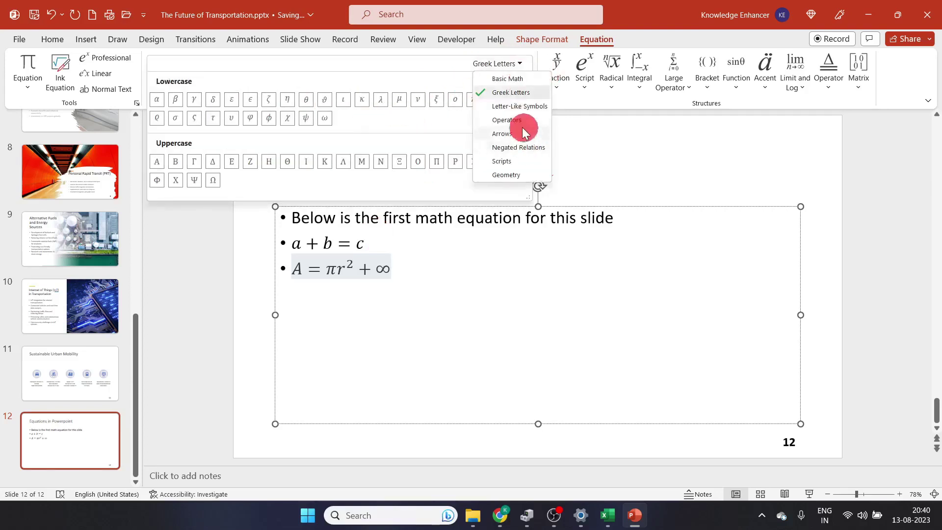
left_click(508, 120)
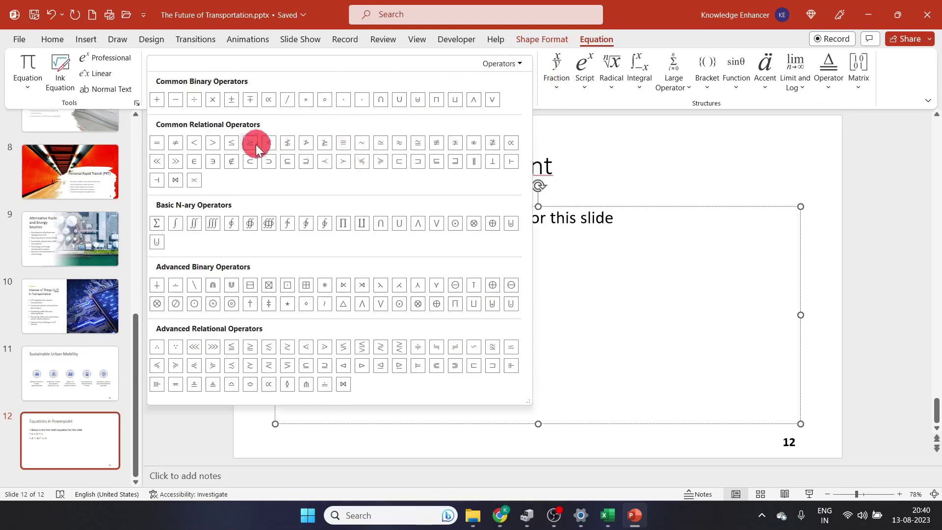
- Add then delete a ≤ symbol, and begin an empty equation on a fourth bullet
left_click(232, 146)
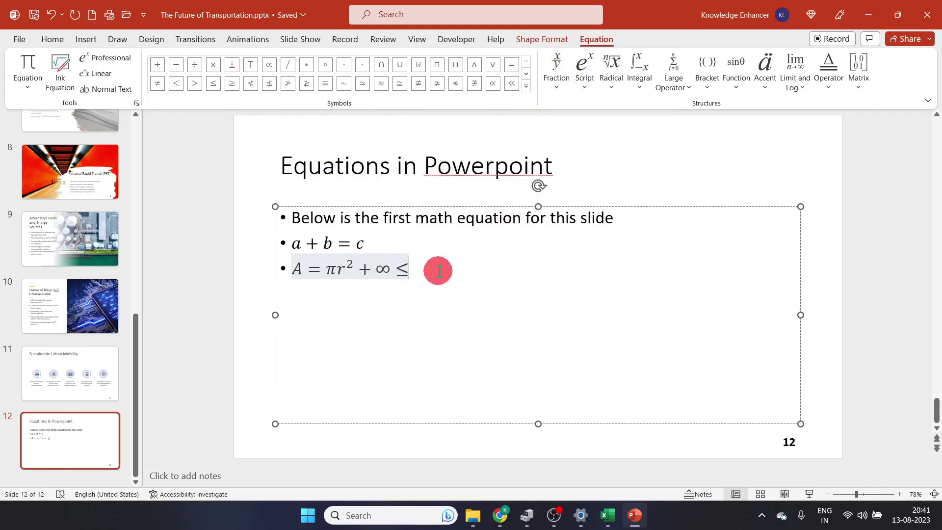
key("BackSpace")
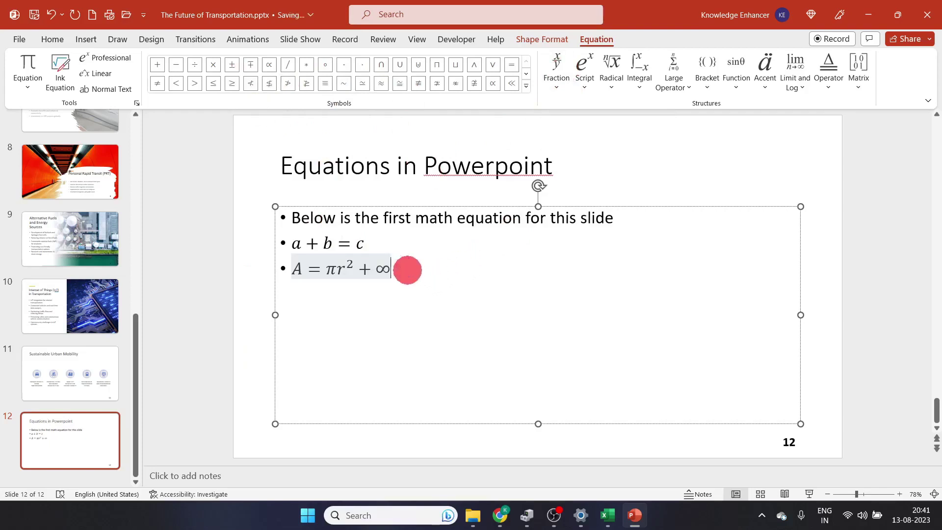
key("Return")
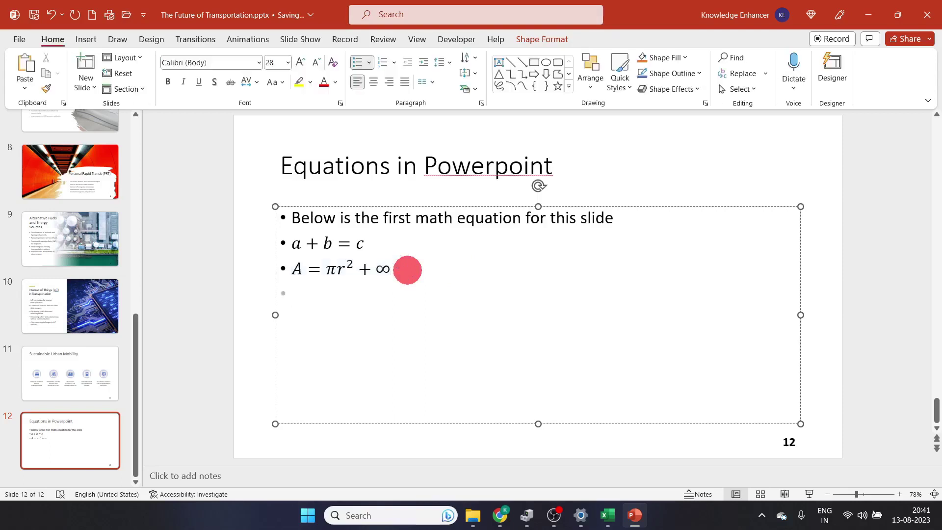
key("alt+equal")
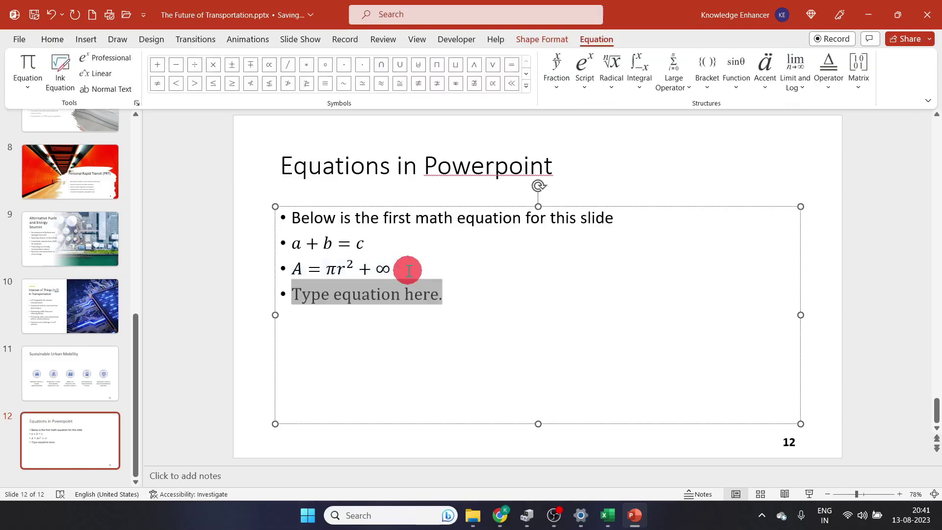
- Insert a stacked fraction with p as numerator and q as denominator
left_click(400, 288)
left_click(382, 298)
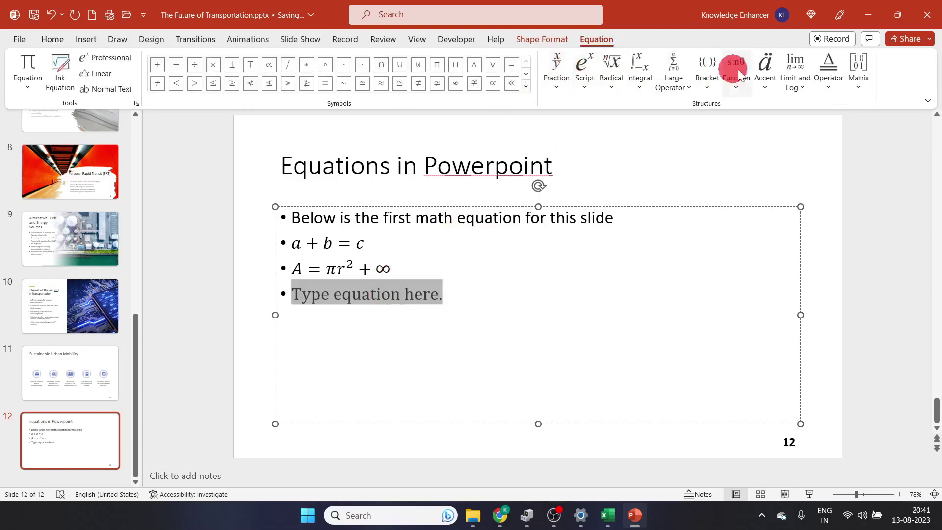
left_click(558, 86)
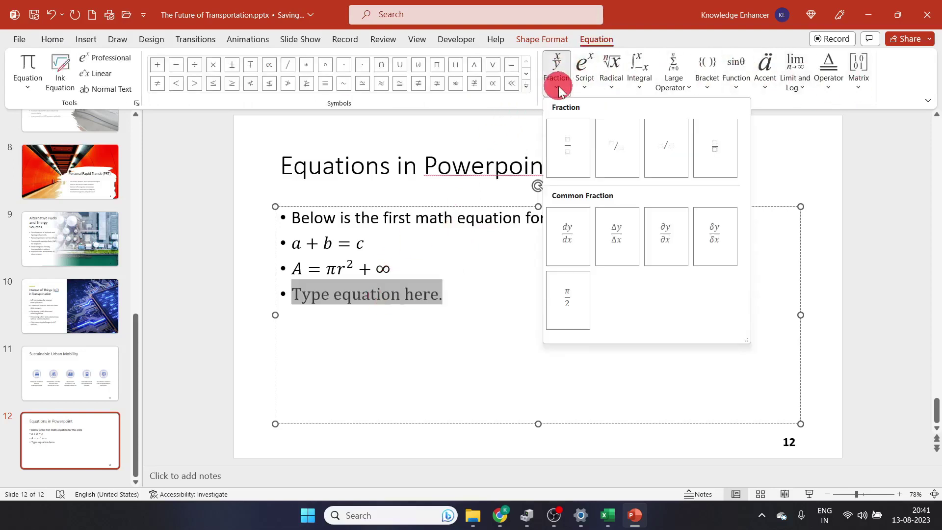
left_click(567, 154)
left_click(298, 288)
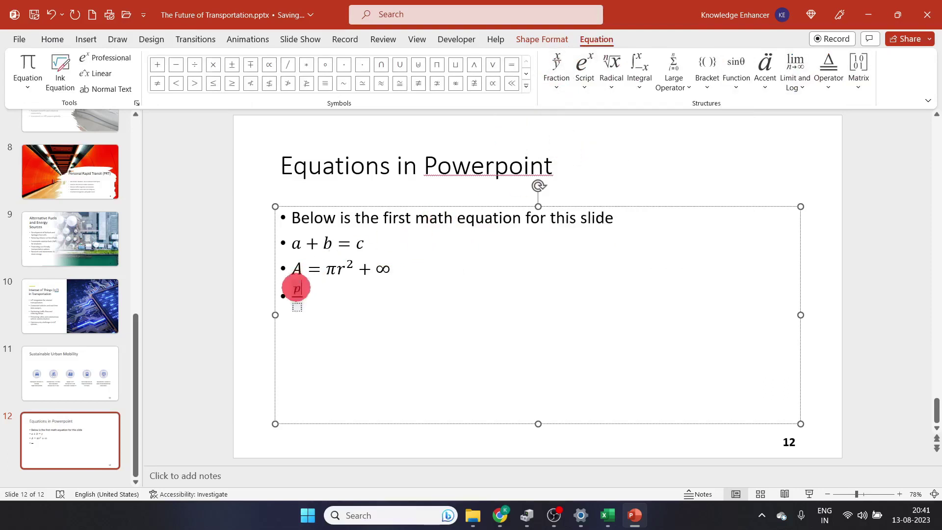
type("p")
left_click(299, 305)
type("q =")
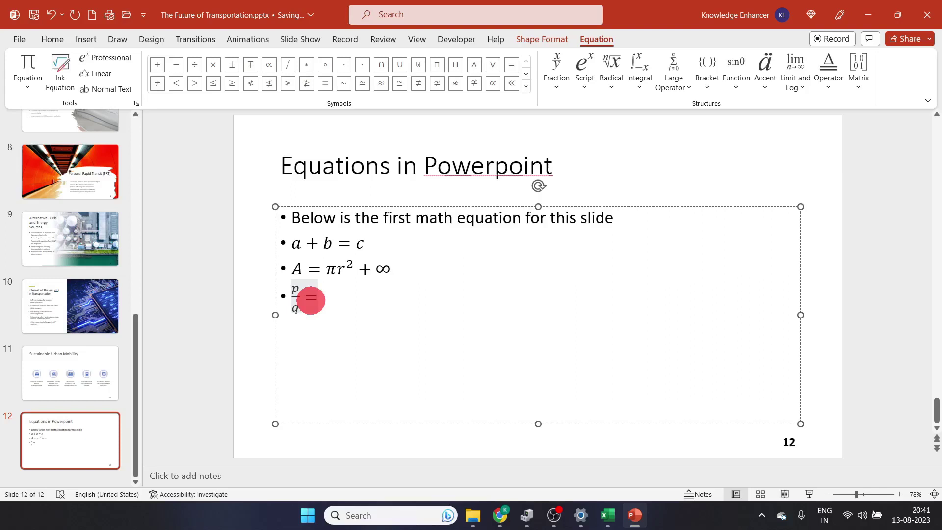
- Add a subscript-superscript term w with superscript 2 and subscript 1 after p/q =
left_click(586, 86)
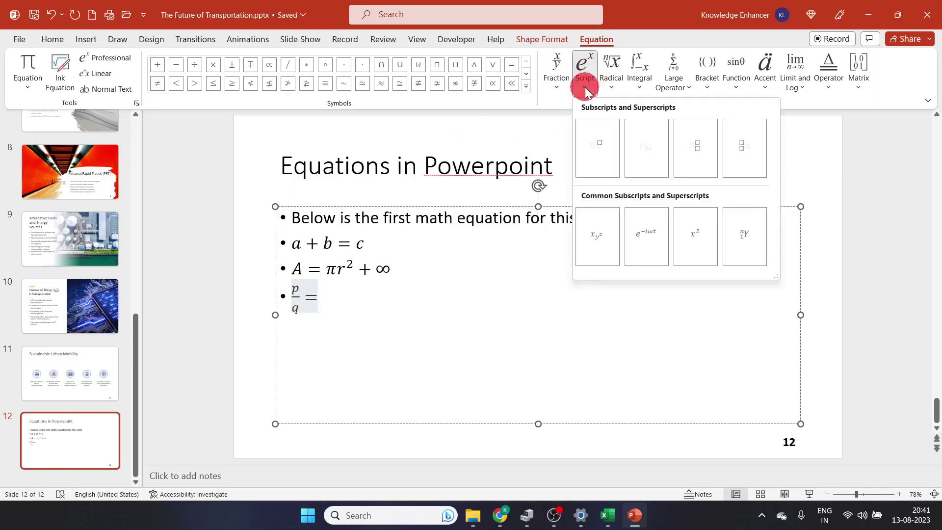
left_click(695, 147)
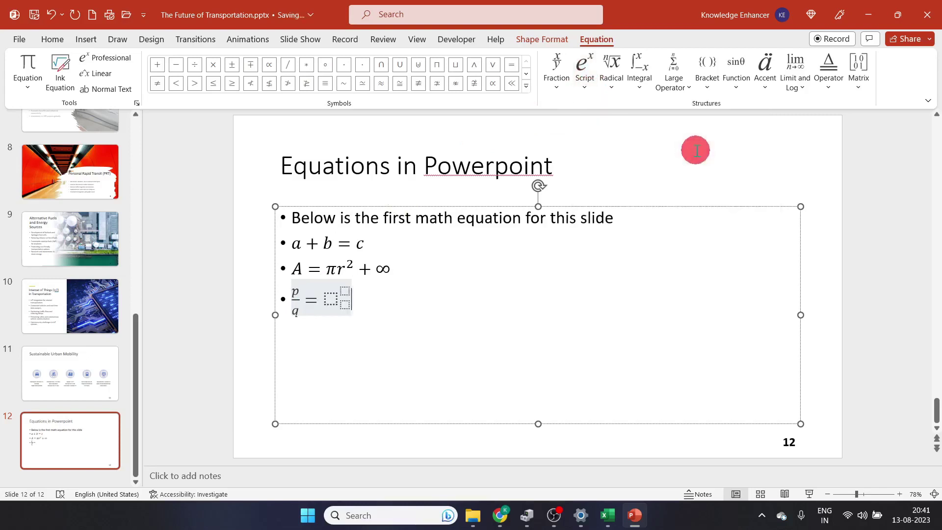
left_click(330, 305)
type("w")
left_click(343, 290)
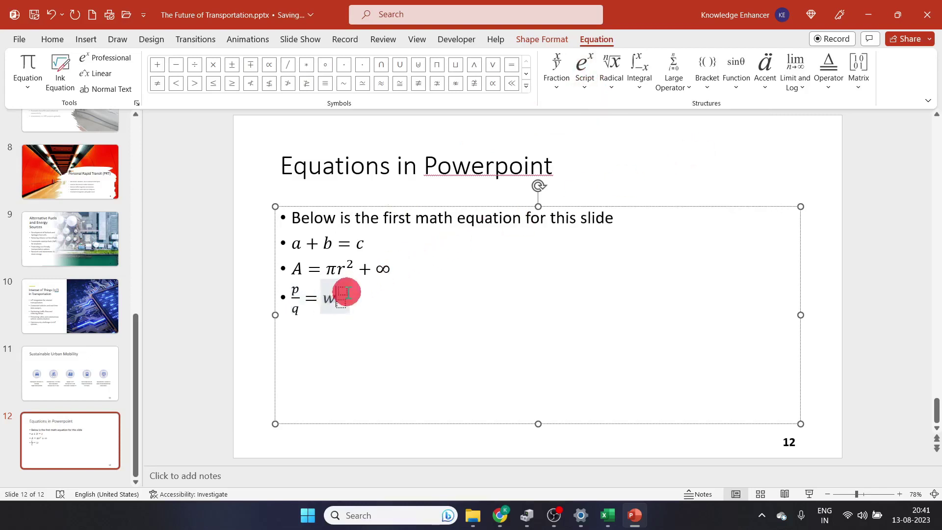
type("2")
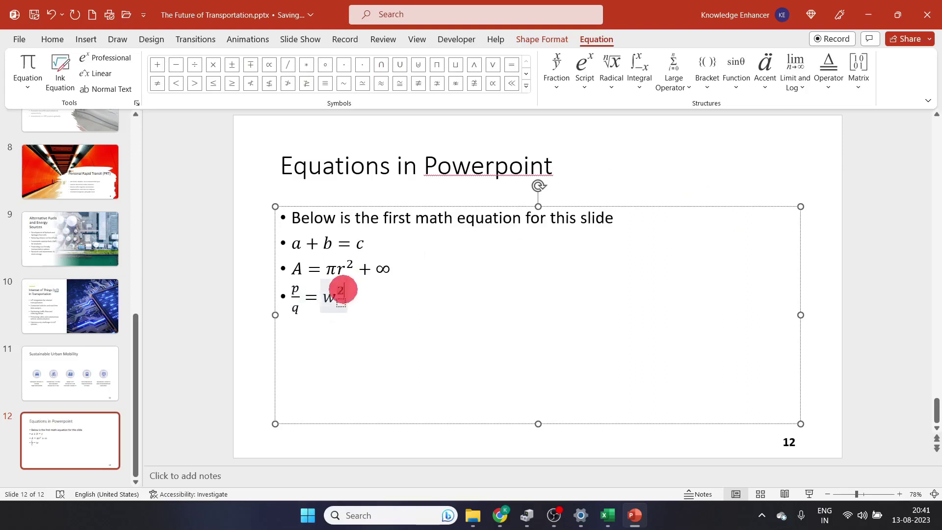
key("Down")
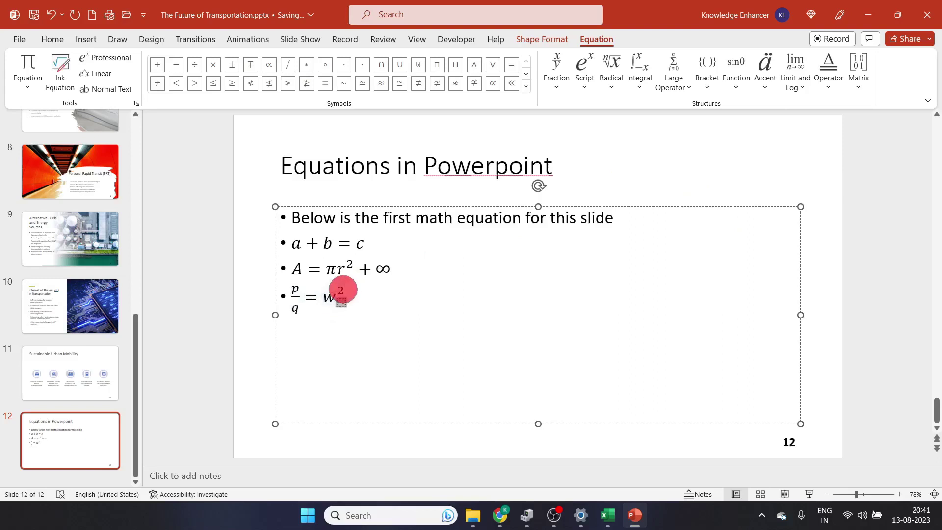
type("1")
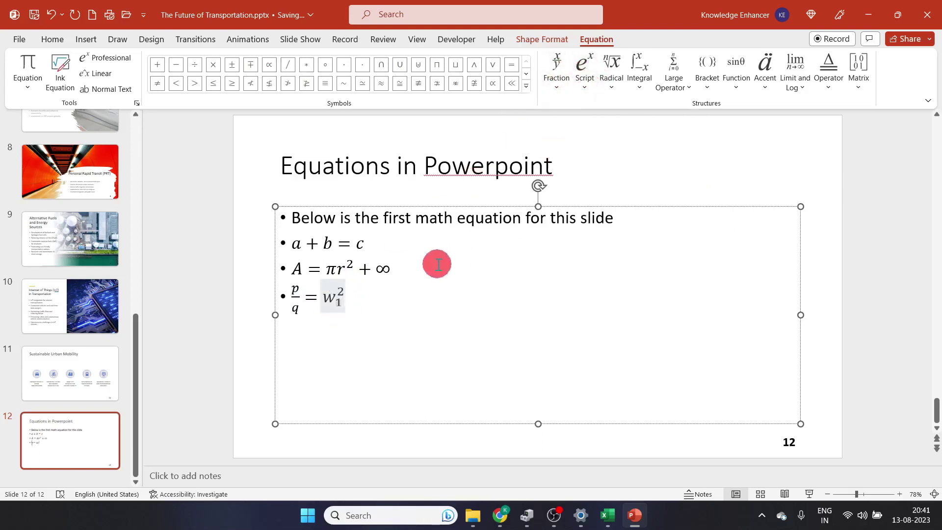
- Type a plus sign after w₁²
left_click(611, 90)
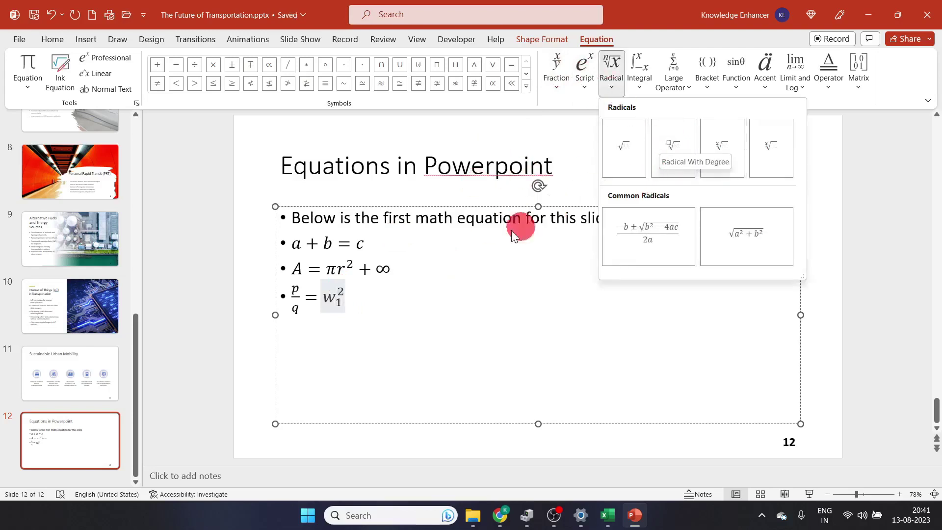
left_click(342, 295)
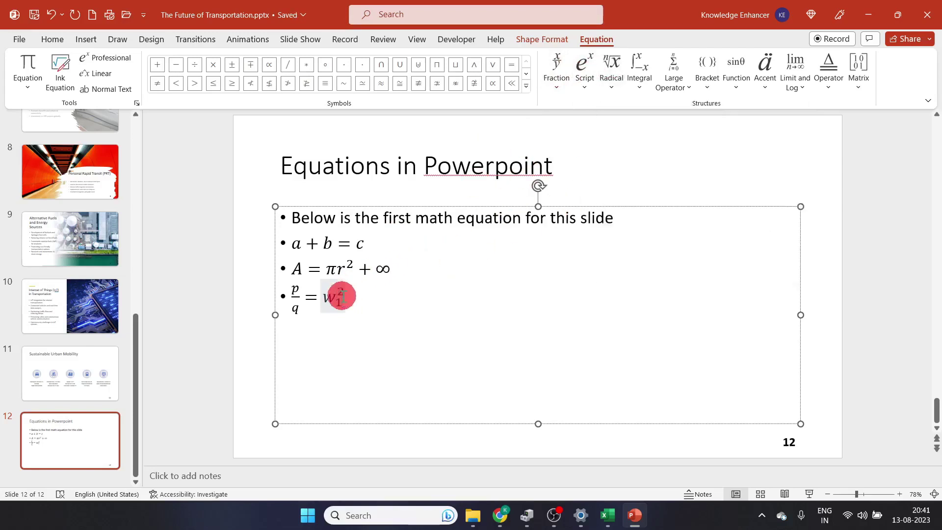
left_click(342, 296)
type("+")
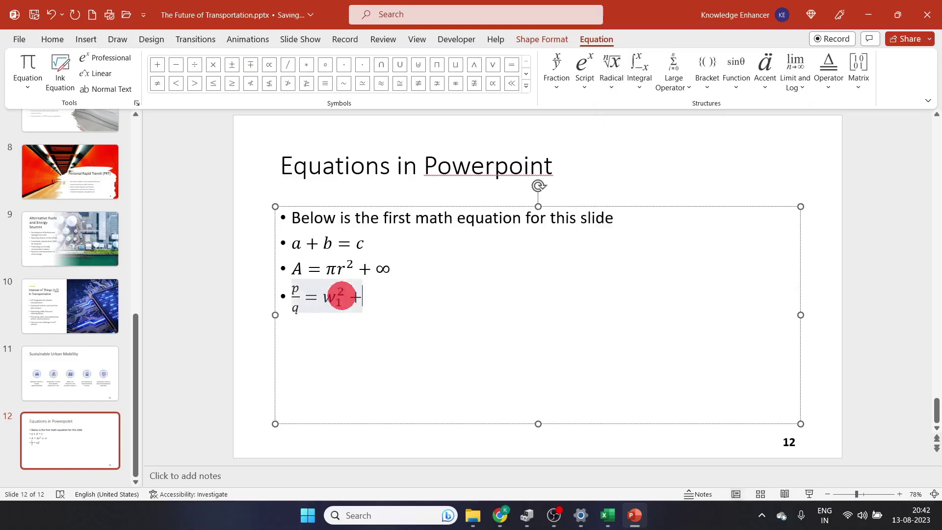
- Insert a radical with degree 3 containing x, giving ∛x
left_click(611, 71)
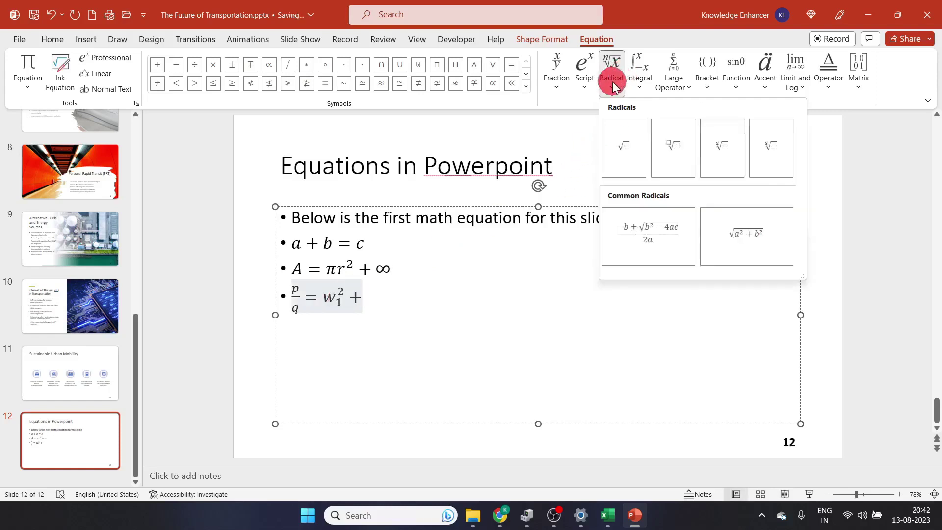
left_click(673, 155)
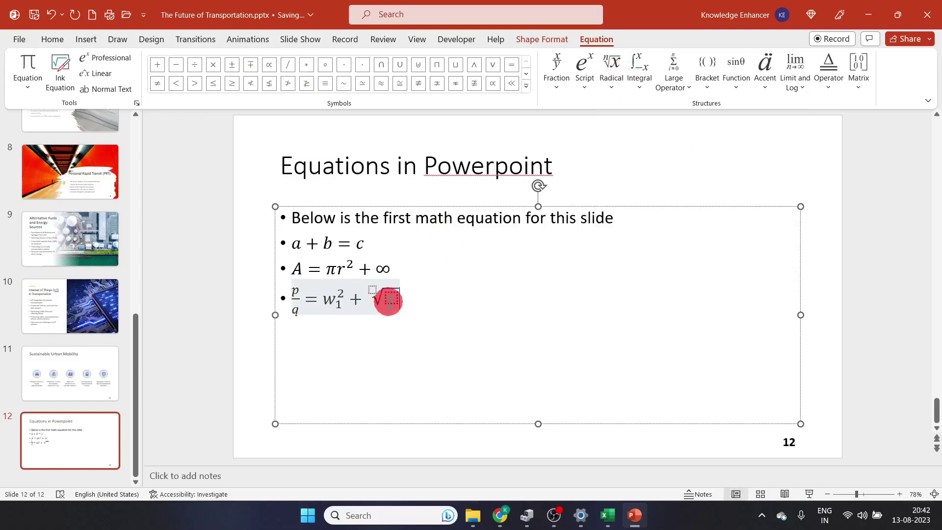
type("x")
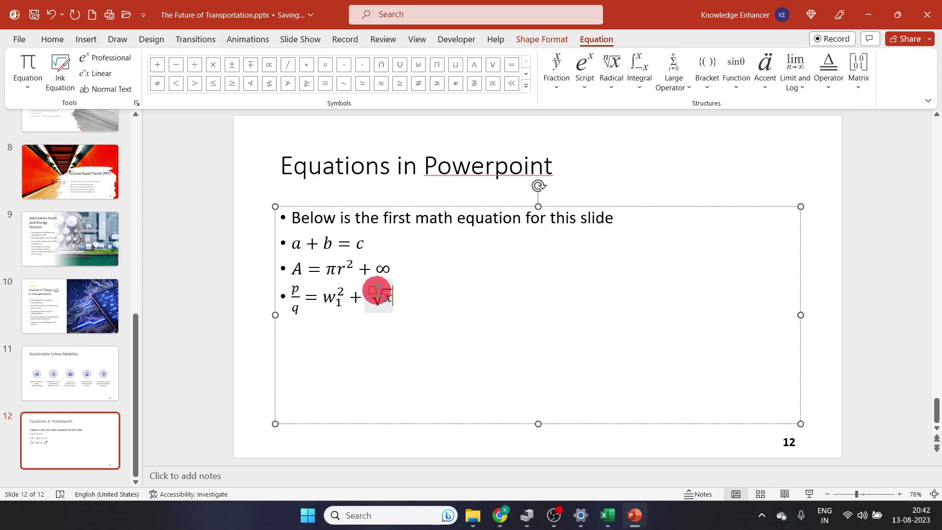
left_click(372, 289)
type("3")
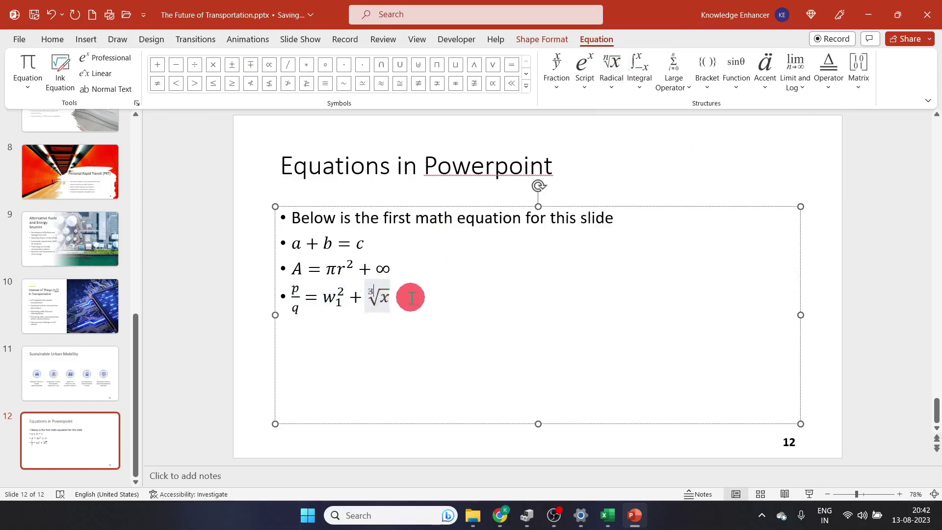
left_click(294, 302)
left_click(306, 303)
left_click(377, 297)
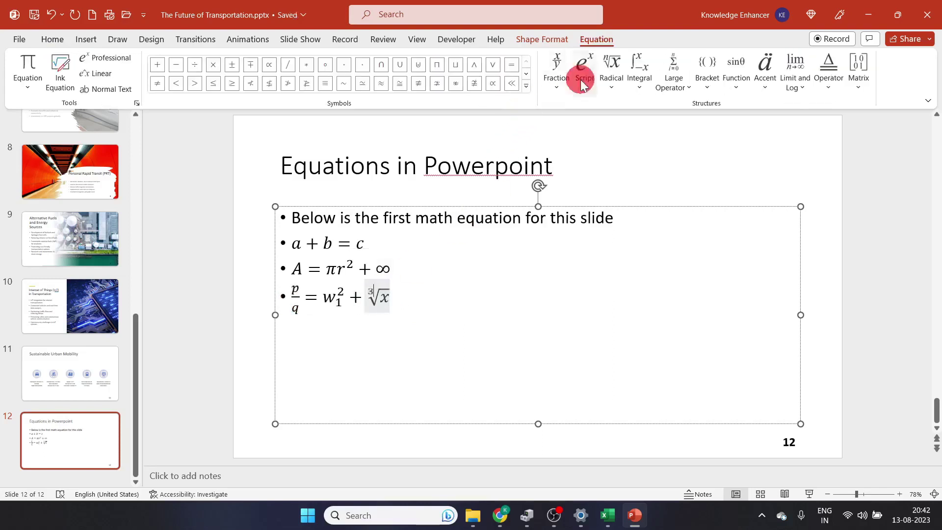
- Browse the Integral, Large Operator, Bracket, Function and Accent template galleries
left_click(640, 89)
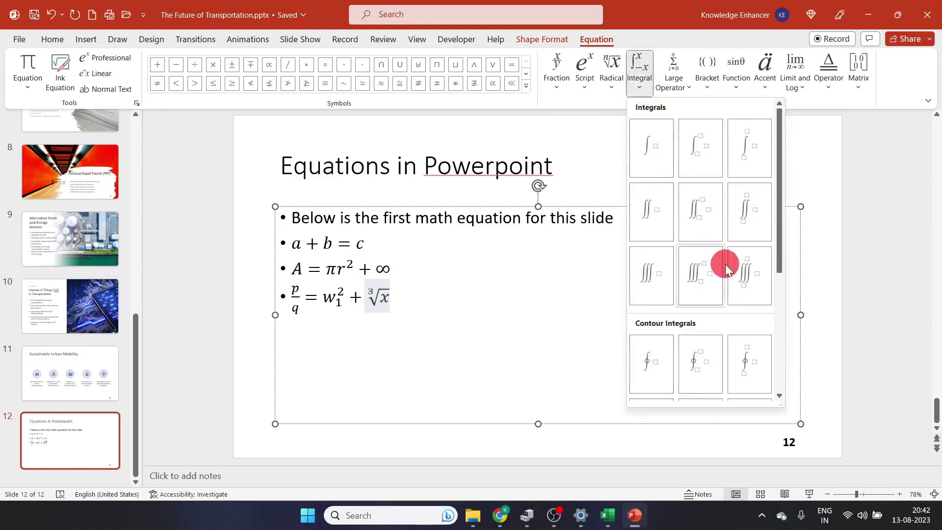
left_click(677, 89)
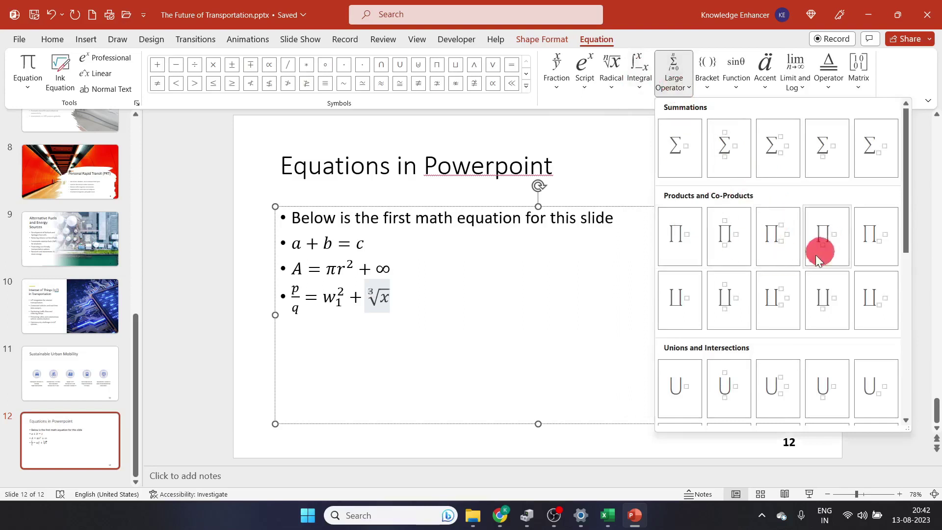
left_click(708, 86)
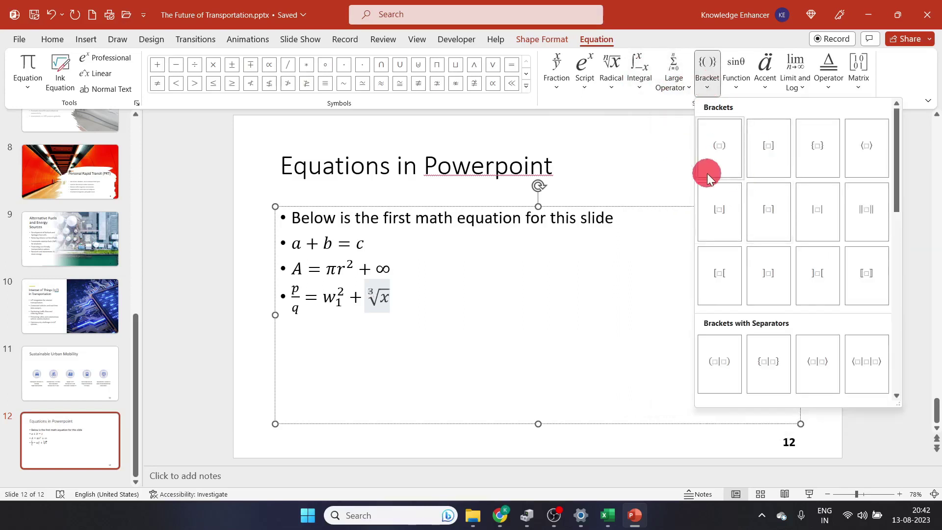
left_click(388, 294)
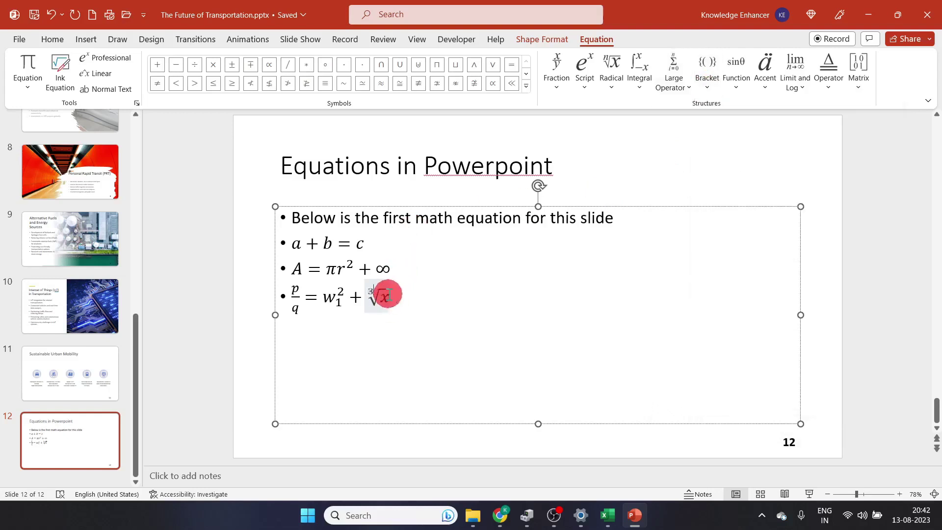
left_click(736, 87)
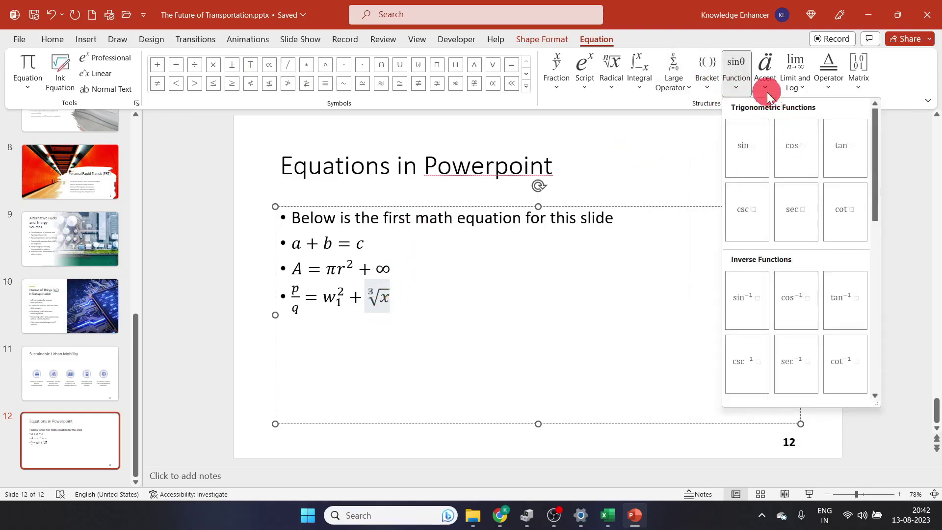
left_click(766, 91)
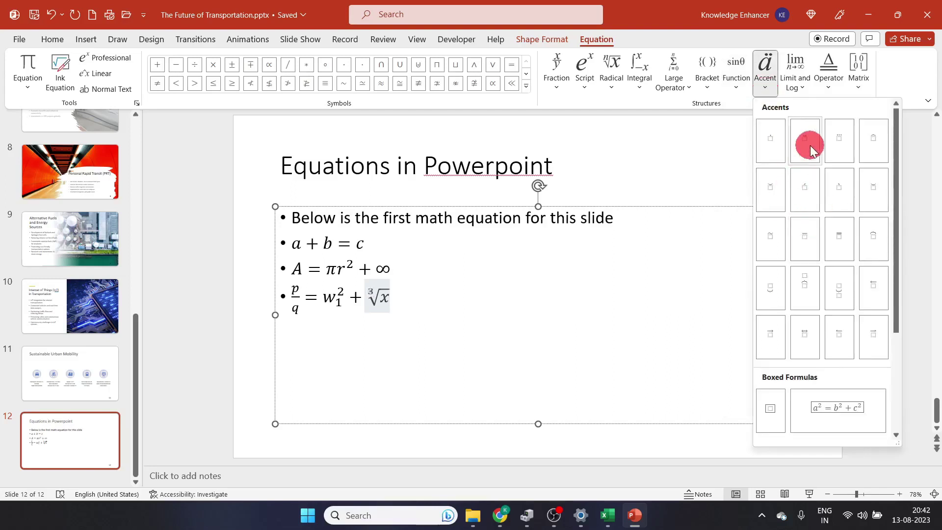
- Add a plus sign after ∛x, outside the root
left_click(382, 301)
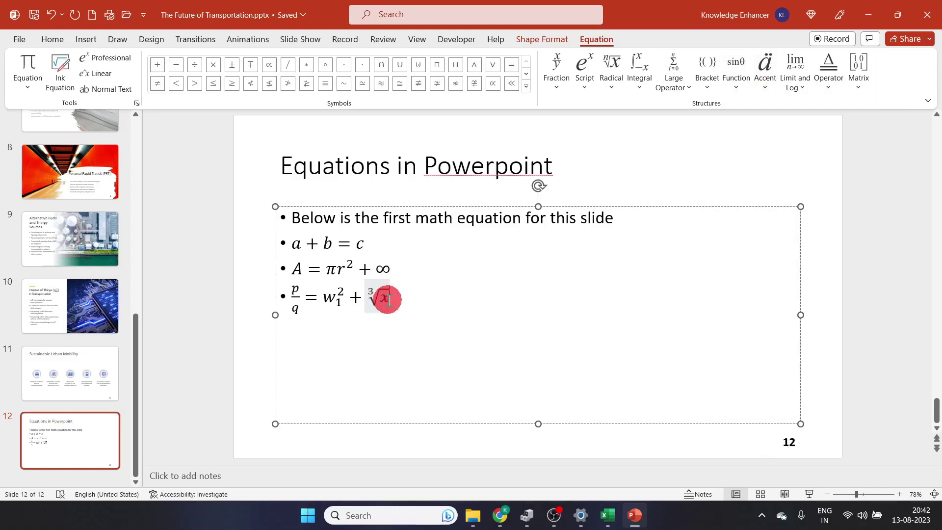
type("+")
key("Right")
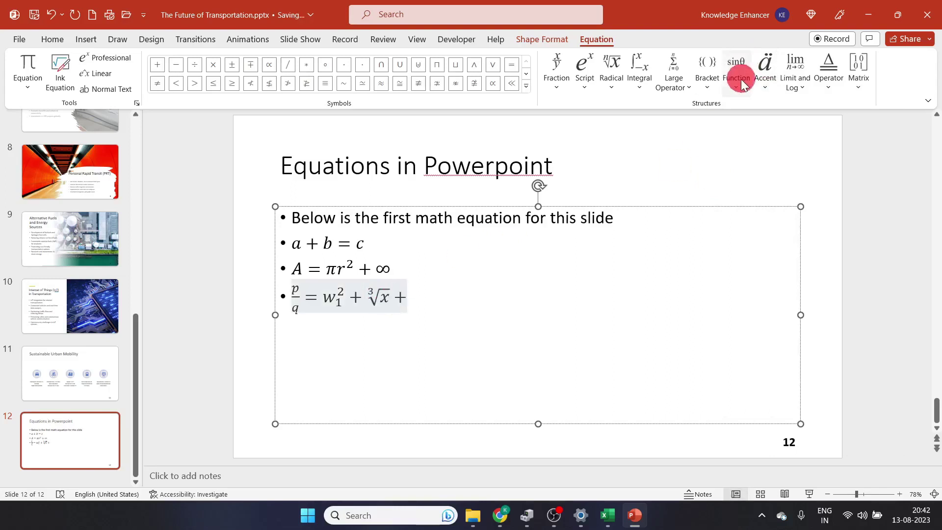
- Insert a Dot accent over y to end the equation with ẏ
left_click(763, 84)
left_click(771, 141)
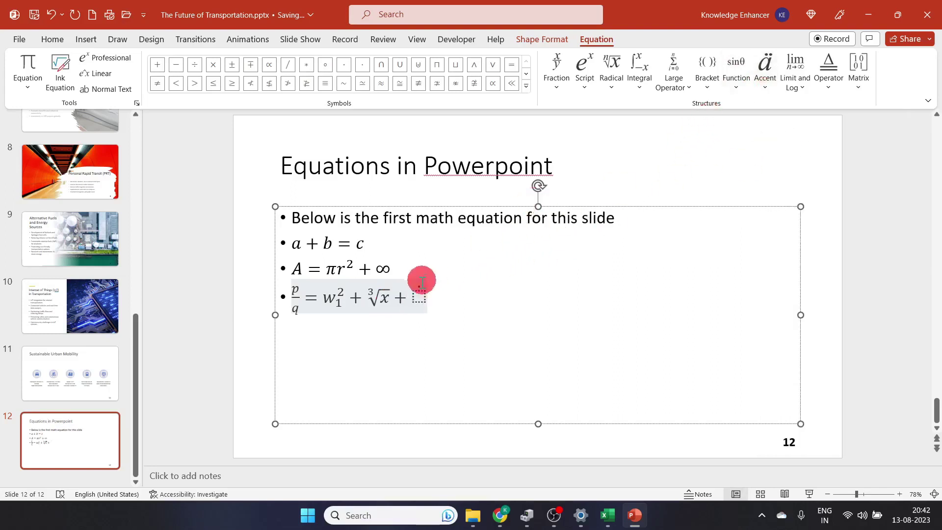
left_click(416, 296)
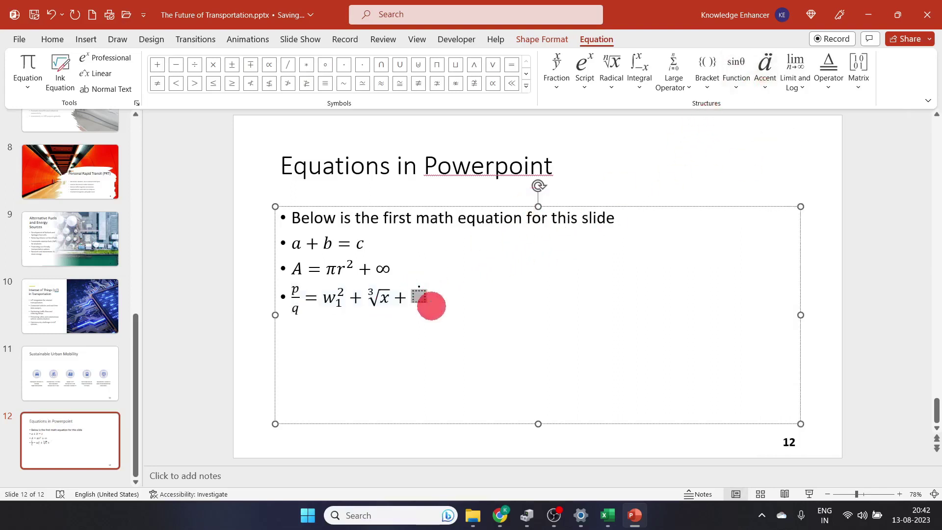
type("y")
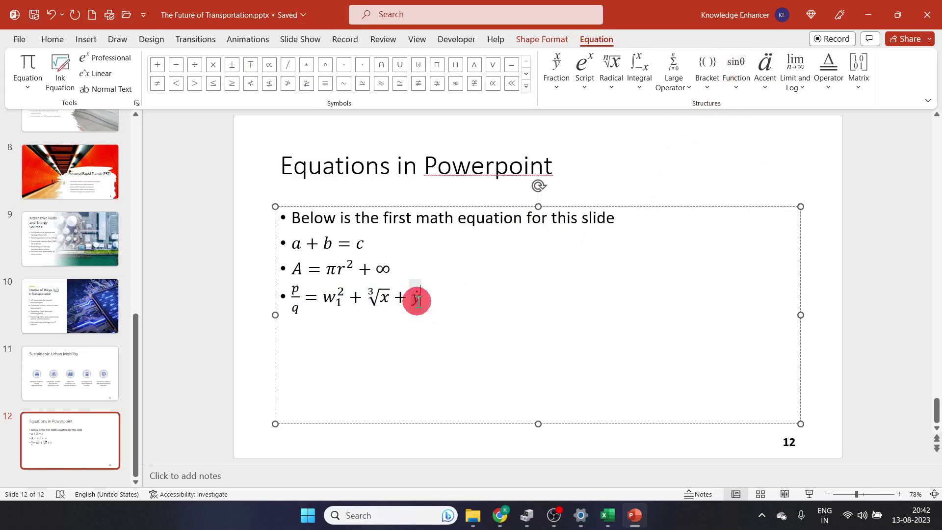
left_click(796, 71)
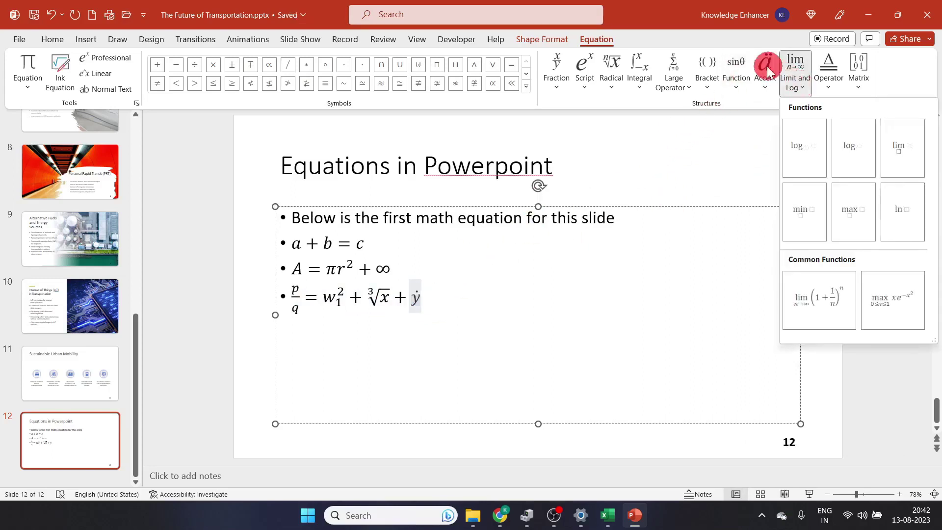
left_click(821, 87)
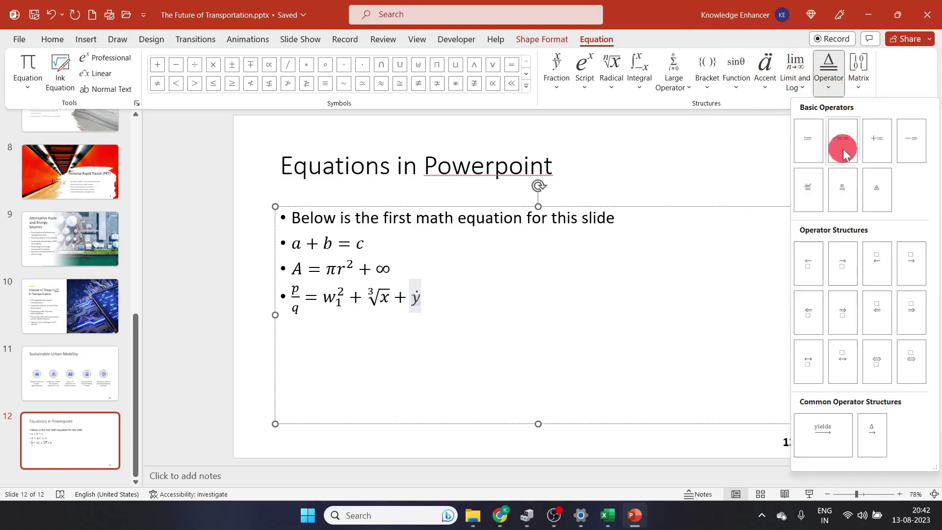
left_click(858, 79)
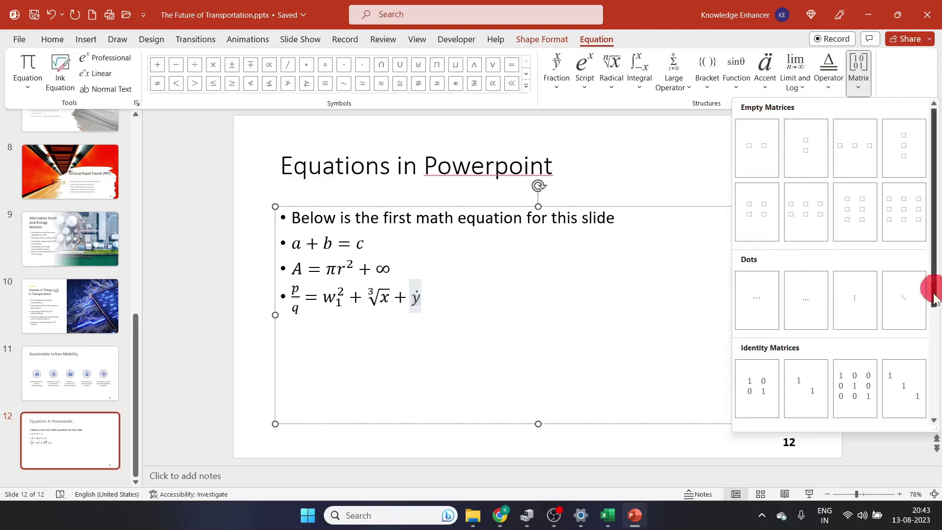
left_click(434, 284)
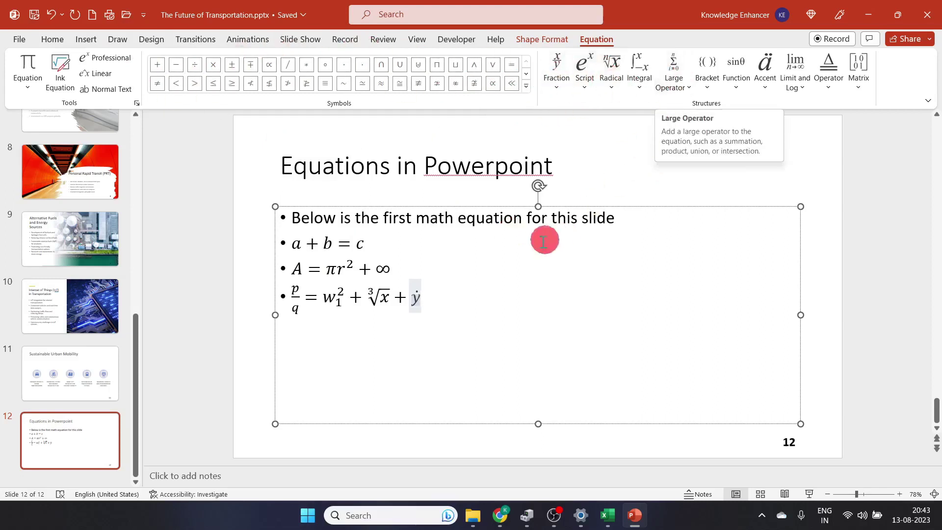
left_click(441, 278)
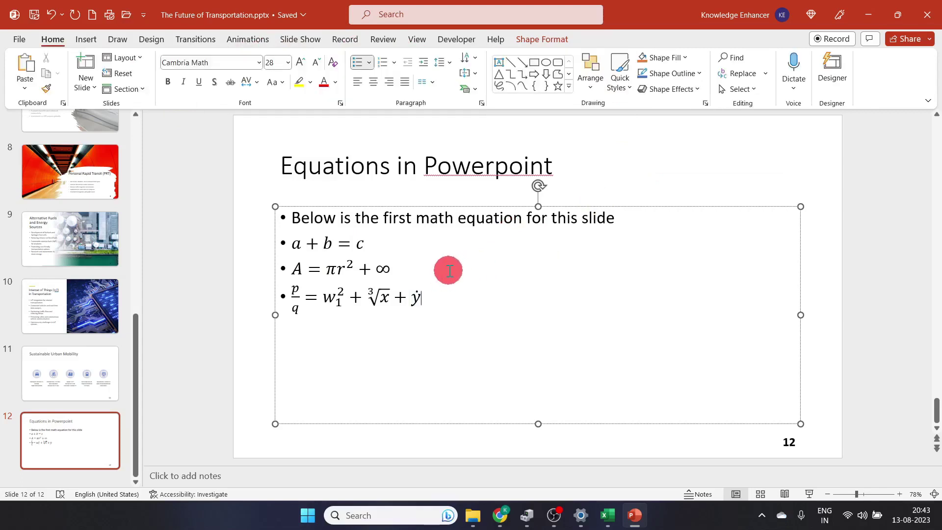
left_click(419, 296)
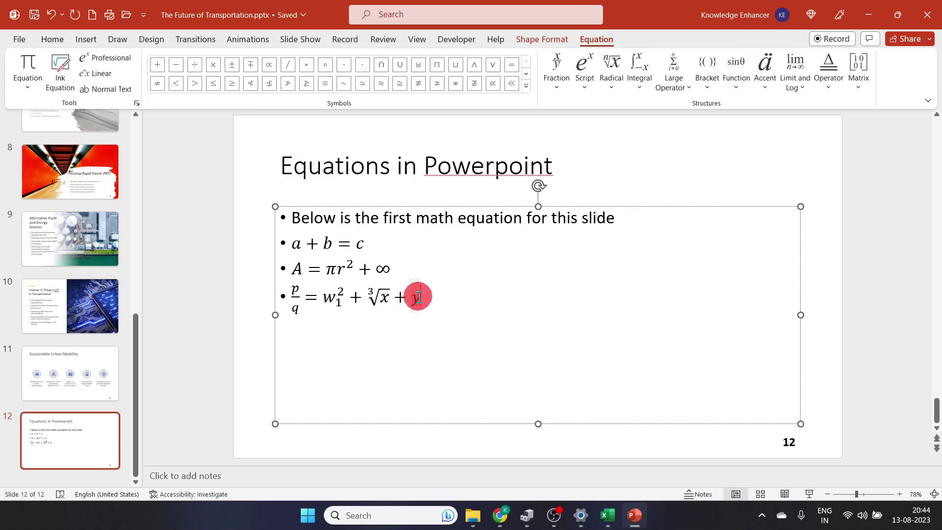